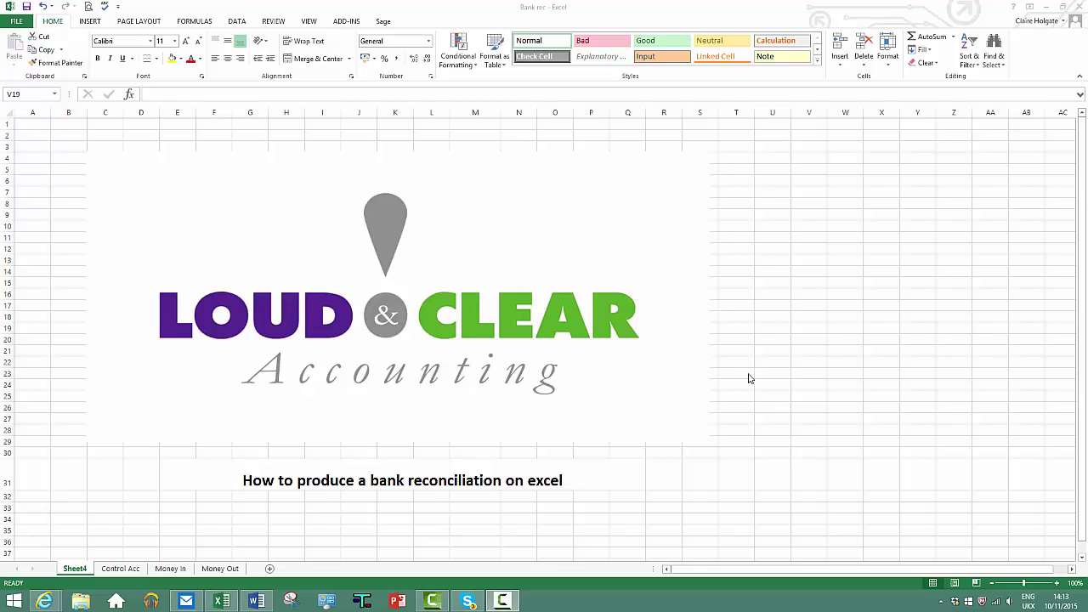
Look through the Control Acc, Money In and Money Out sheets, ending on Control Acc
{"action": "left_click", "coordinate": [122, 569]}
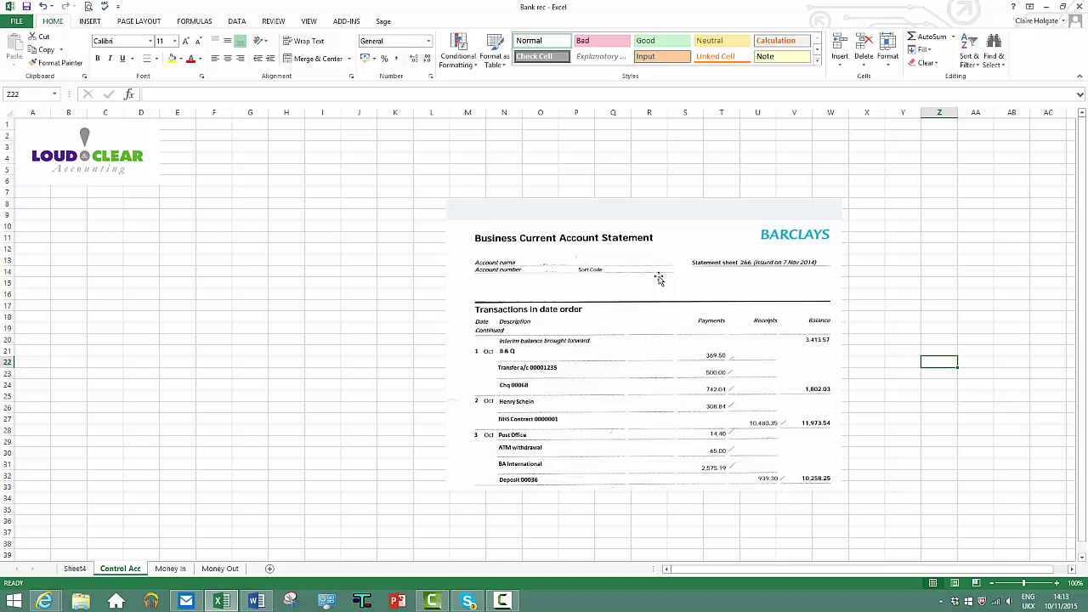
{"action": "left_click", "coordinate": [182, 569]}
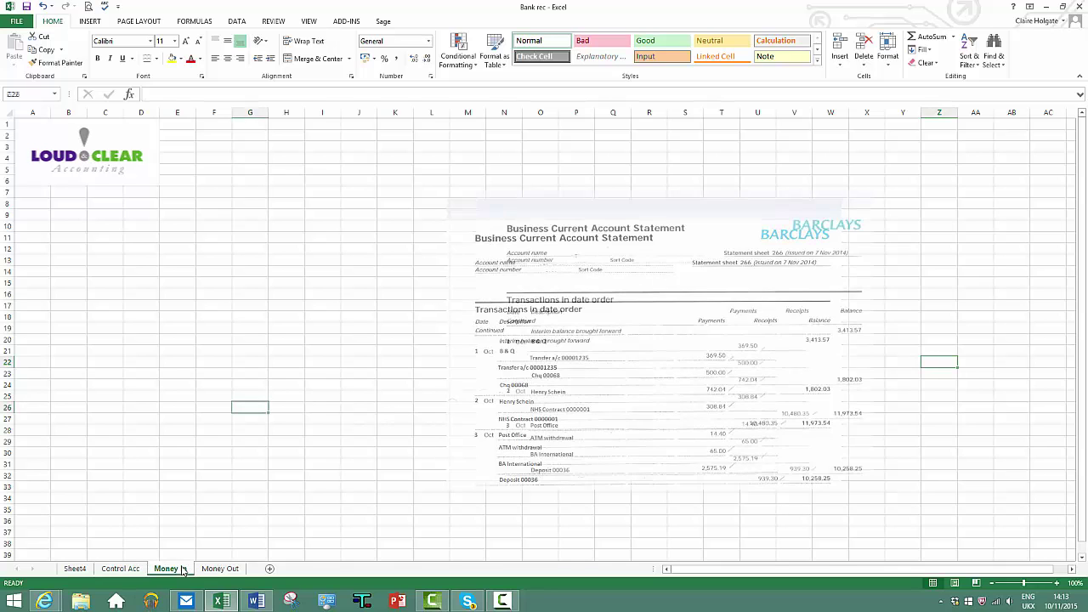
{"action": "left_click", "coordinate": [223, 569]}
{"action": "left_click", "coordinate": [128, 569]}
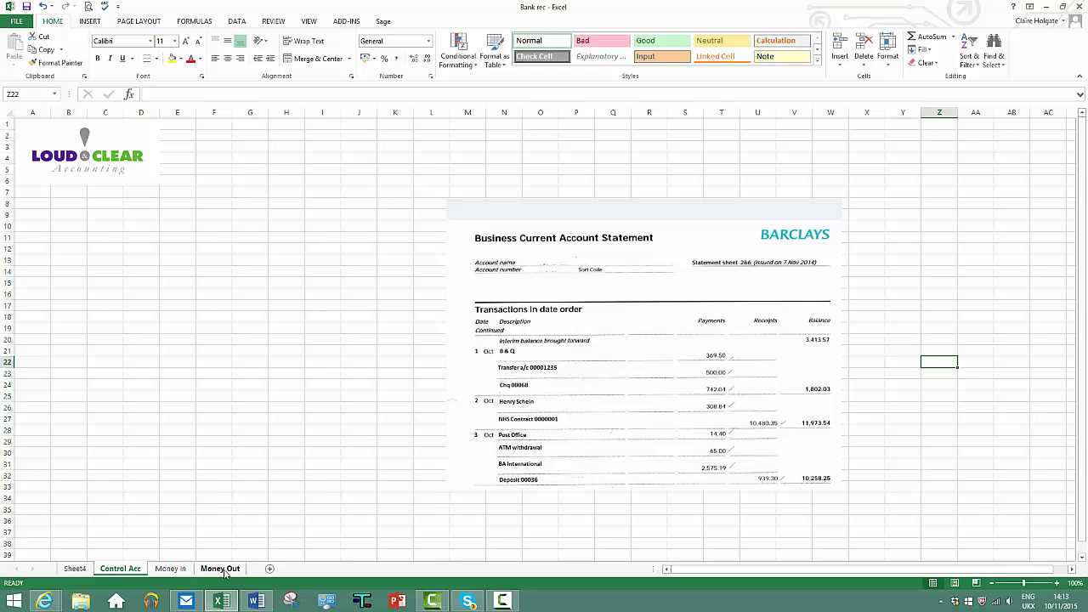
Enter the row labels "Opening balance" in C13 and "Money In" in C15 of the Control Acc sheet
{"action": "left_click", "coordinate": [94, 259]}
{"action": "type", "text": "Op"}
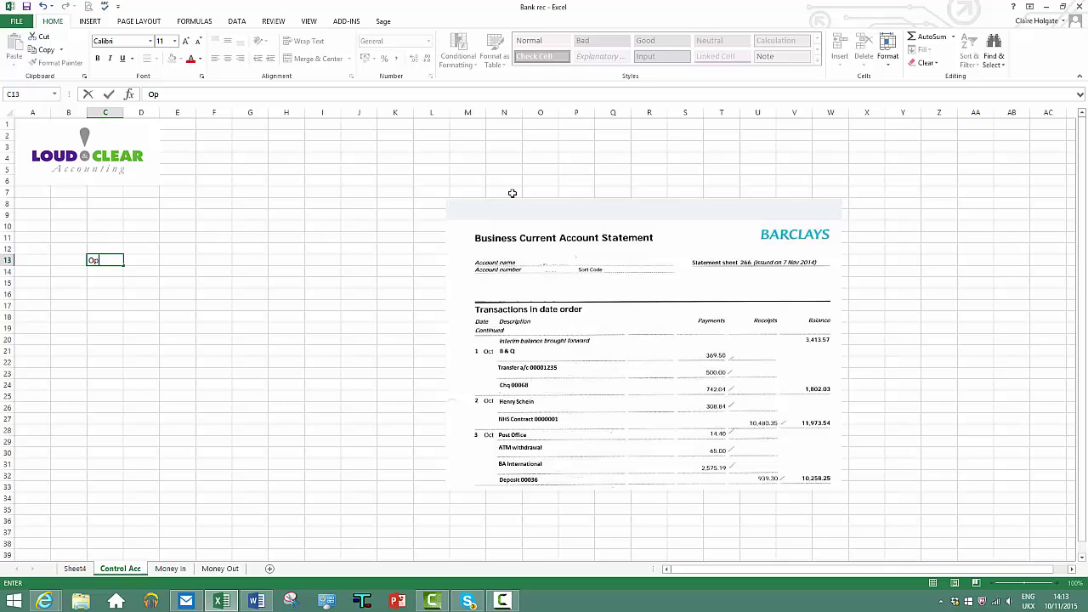
{"action": "type", "text": "ening balance"}
{"action": "key", "text": "Return"}
{"action": "key", "text": "Return"}
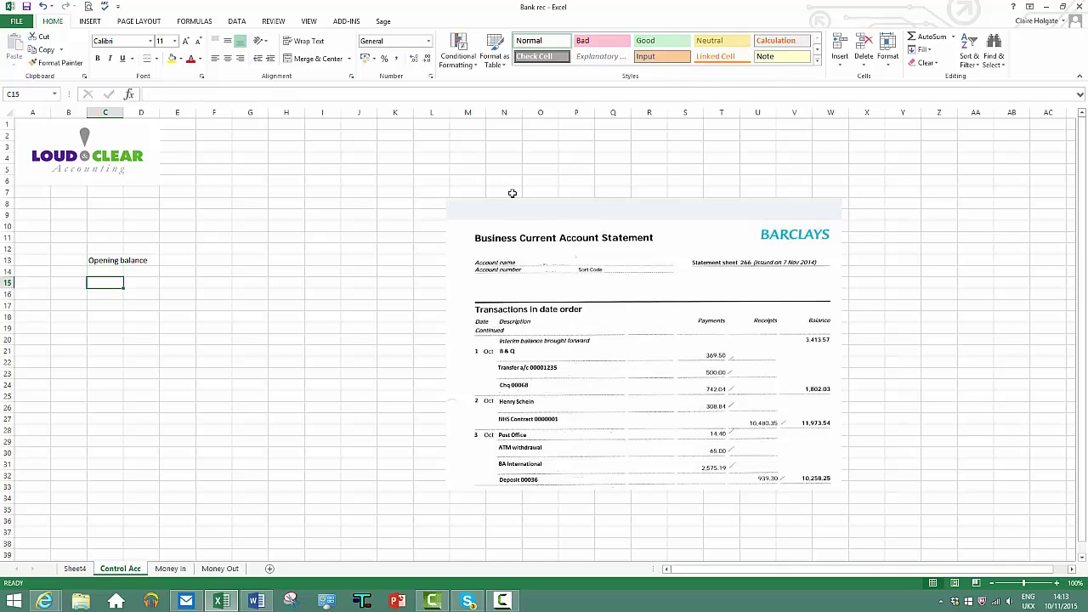
{"action": "type", "text": "Money"}
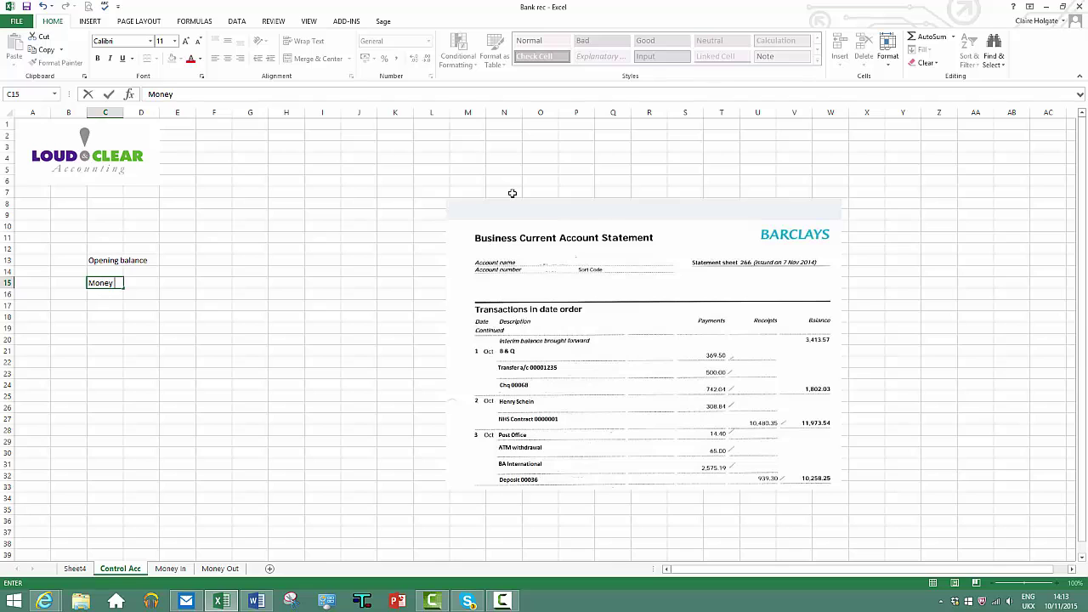
{"action": "type", "text": " In"}
{"action": "key", "text": "Return"}
{"action": "key", "text": "Return"}
Add the labels "Money Out" in C17 and "Closing balance" in C19, and autofit the width of column C
{"action": "type", "text": "M"}
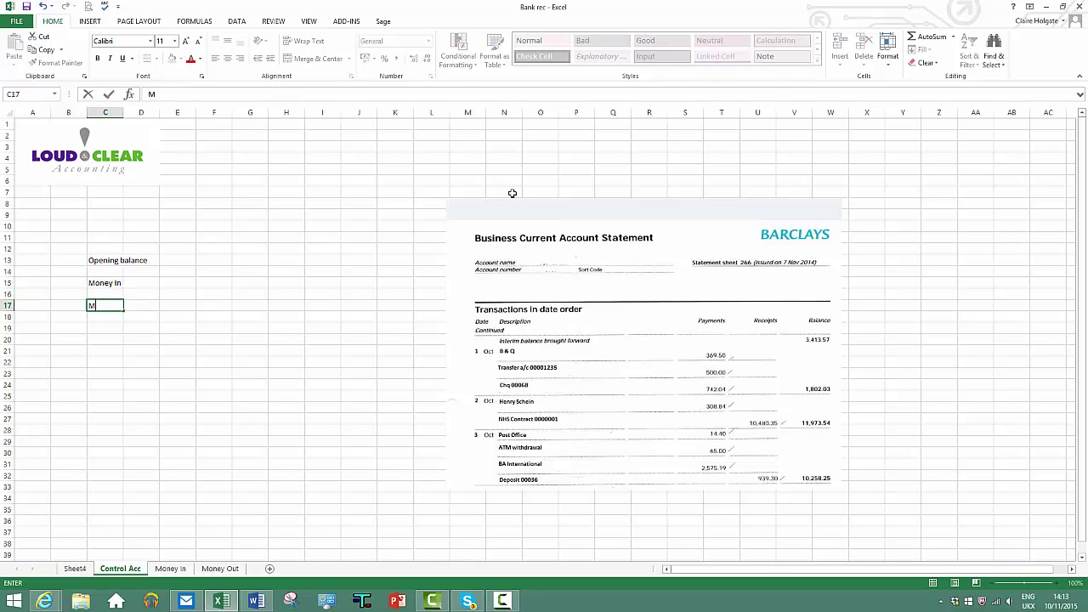
{"action": "type", "text": "oney Out"}
{"action": "key", "text": "Return"}
{"action": "key", "text": "Return"}
{"action": "type", "text": "Clo"}
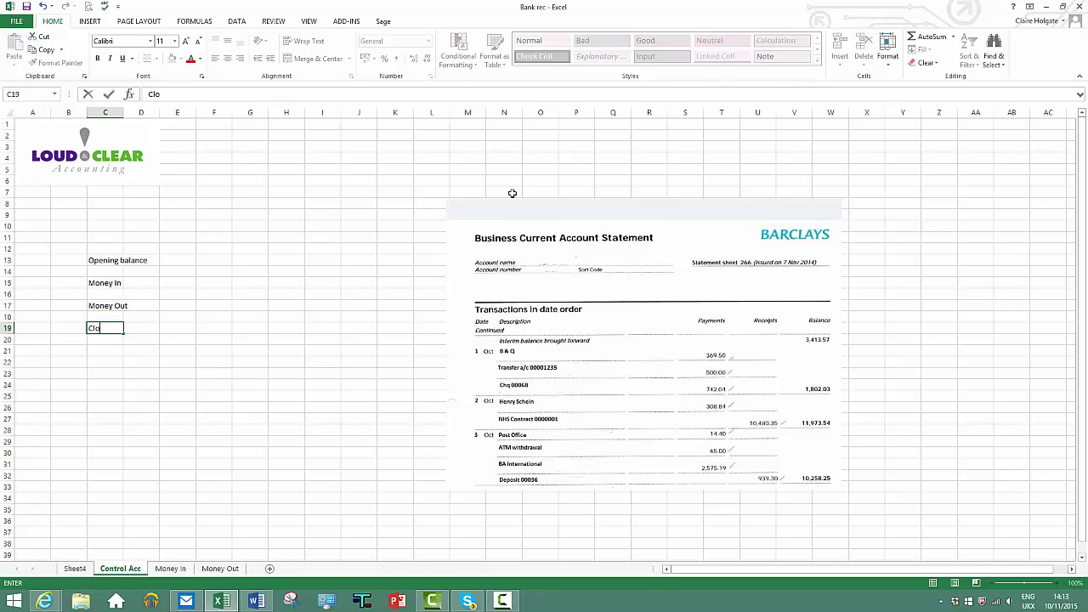
{"action": "type", "text": "sing balance"}
{"action": "left_click", "coordinate": [342, 328]}
{"action": "double_click", "coordinate": [123, 112]}
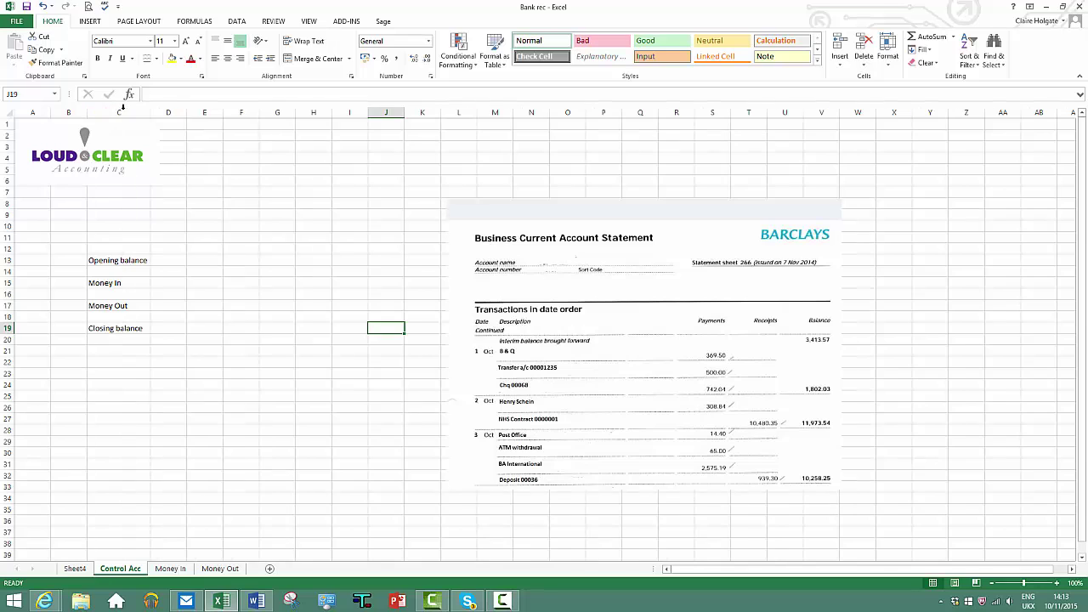
Enter the statement's brought-forward balance, 3413.57, as the opening balance in E13
{"action": "left_click", "coordinate": [202, 261]}
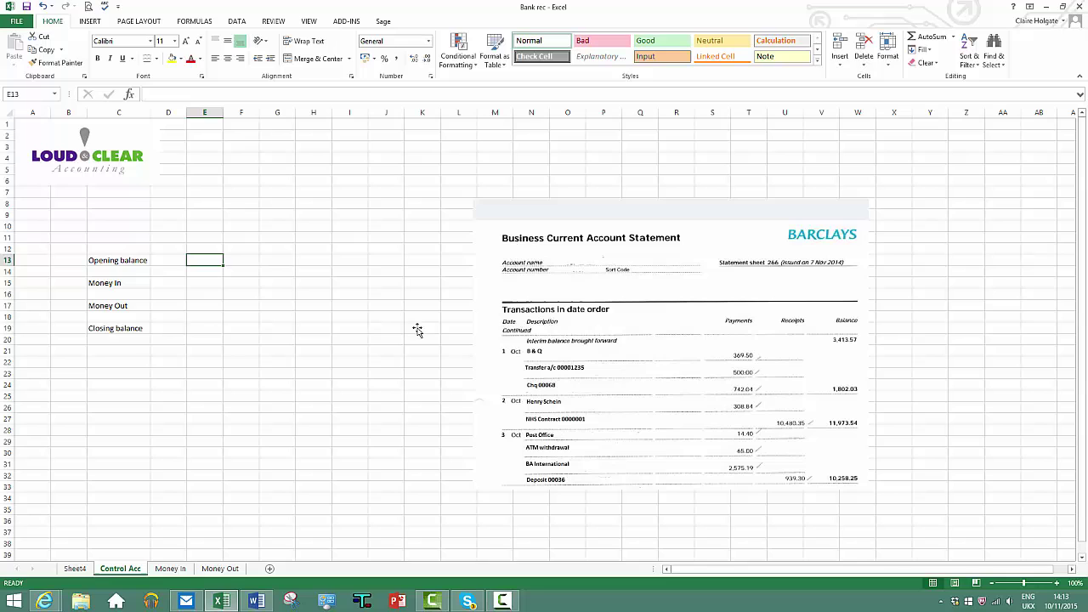
{"action": "type", "text": "34"}
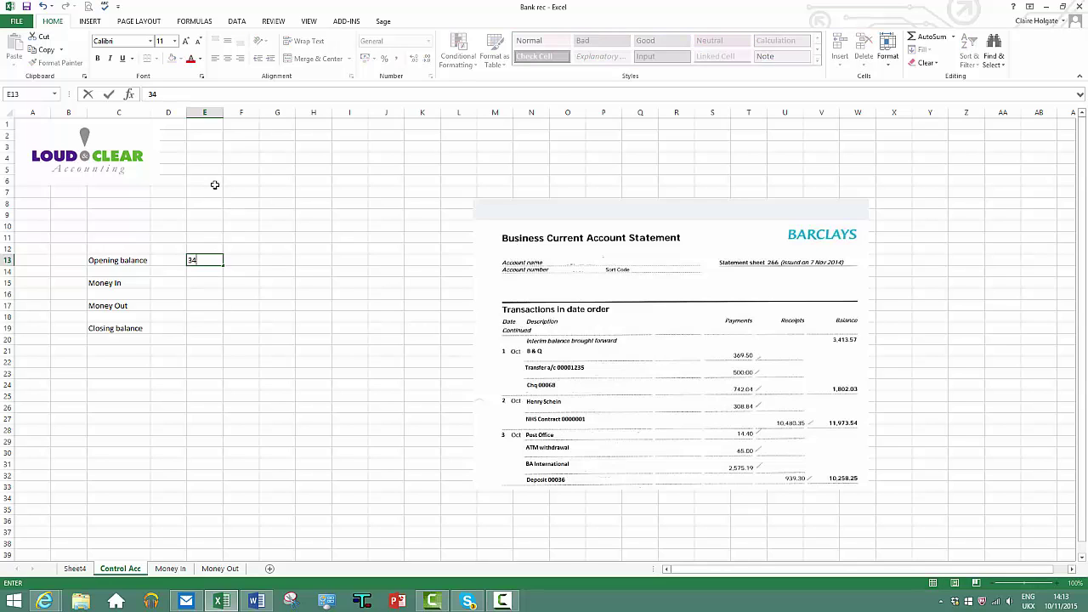
{"action": "type", "text": "13.57"}
{"action": "left_click", "coordinate": [306, 410]}
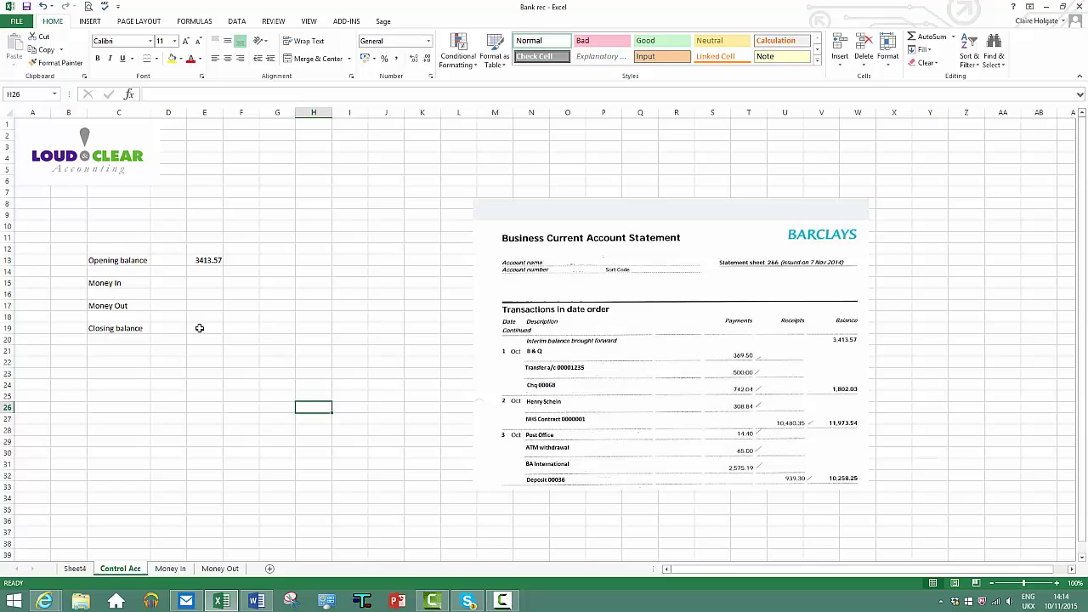
Calculate the closing balance in E19 with AutoSum over the opening balance, Money In and Money Out cells
{"action": "left_click_drag", "start_coordinate": [199, 329], "coordinate": [206, 260]}
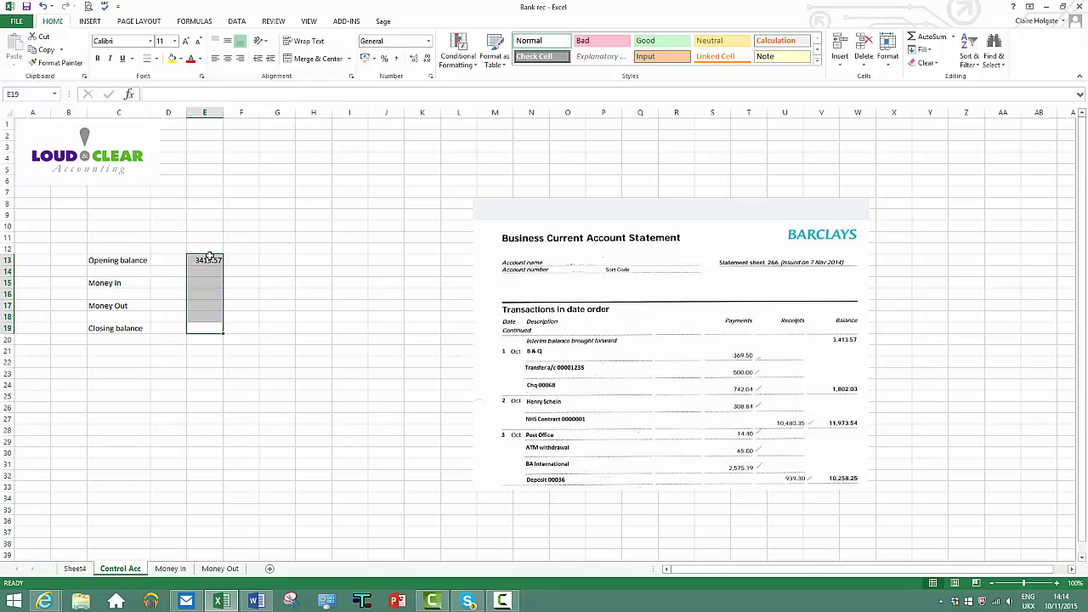
{"action": "left_click", "coordinate": [915, 43]}
{"action": "left_click", "coordinate": [280, 417]}
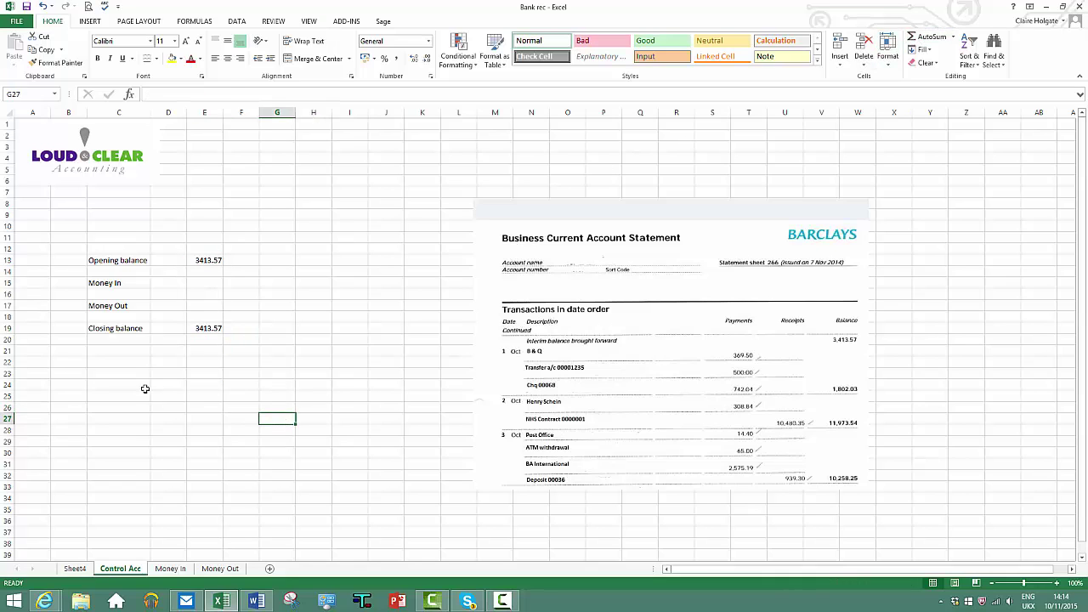
Add a "Per bank statement" label in C22 with the statement's final balance, 10258.25, in E22
{"action": "left_click", "coordinate": [118, 363]}
{"action": "type", "text": "B"}
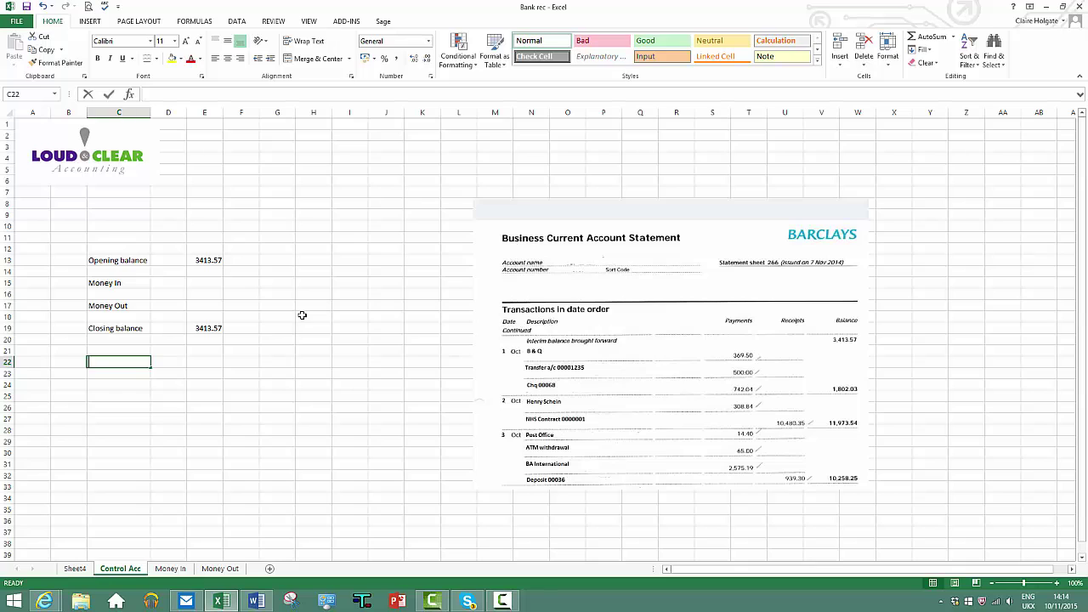
{"action": "key", "text": "BackSpace"}
{"action": "key", "text": "BackSpace"}
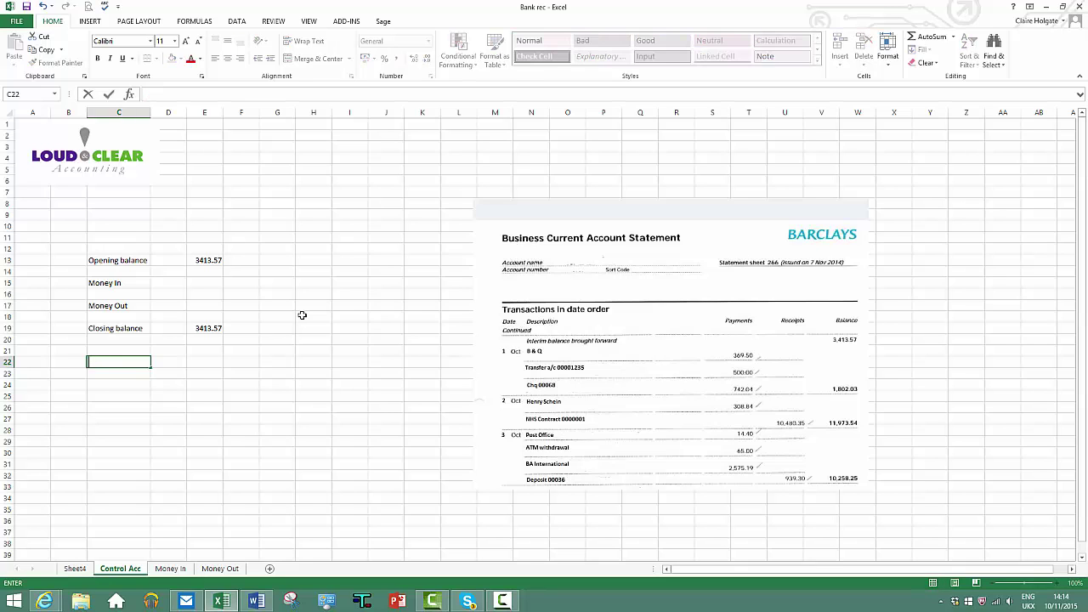
{"action": "type", "text": "Per bank statement"}
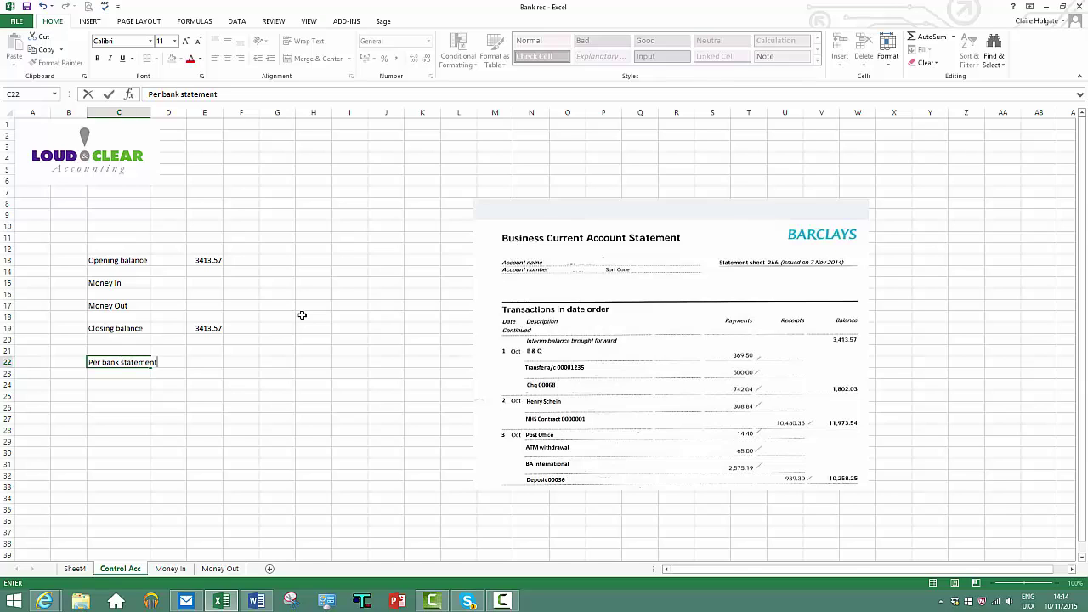
{"action": "left_click", "coordinate": [288, 403]}
{"action": "left_click", "coordinate": [208, 362]}
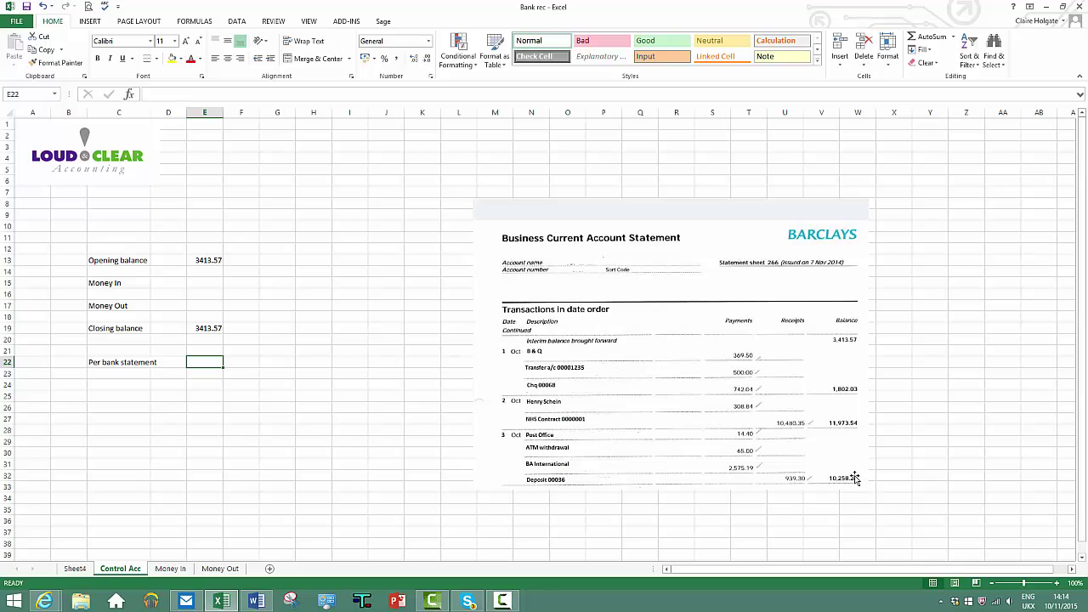
{"action": "type", "text": "102"}
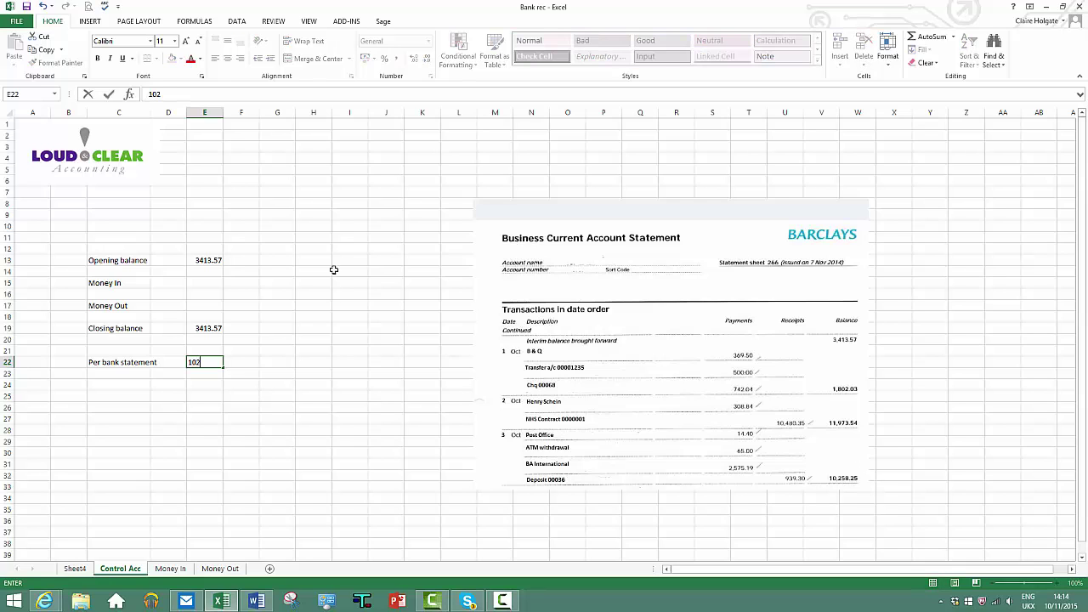
{"action": "type", "text": "58.25"}
Label C24 "Diff" and calculate closing balance minus bank statement balance in E24 with =E19-E22
{"action": "left_click", "coordinate": [116, 384]}
{"action": "type", "text": "Diff"}
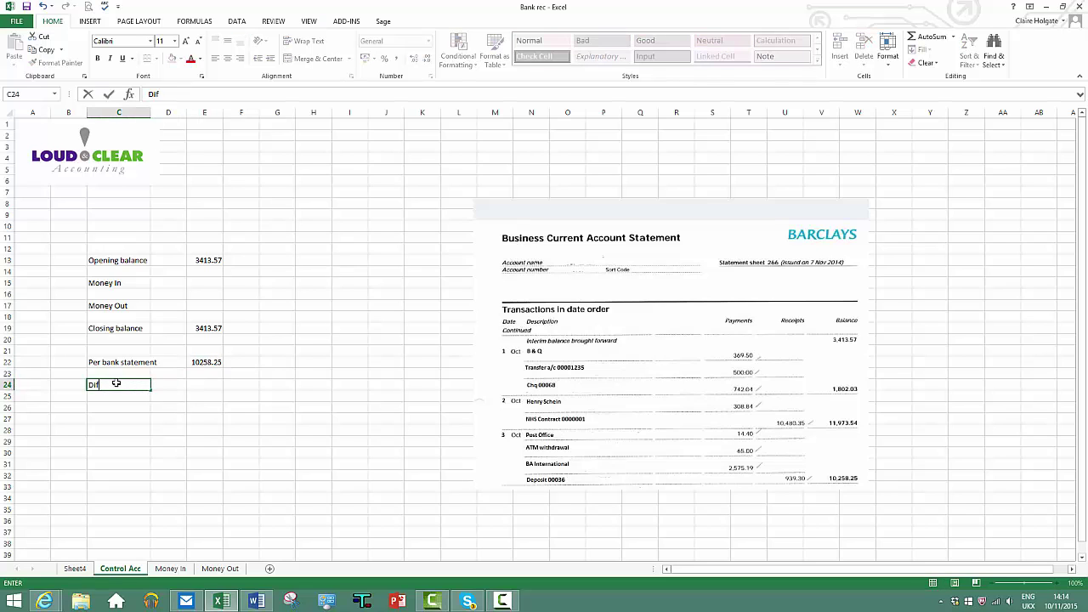
{"action": "left_click", "coordinate": [210, 389]}
{"action": "type", "text": "="}
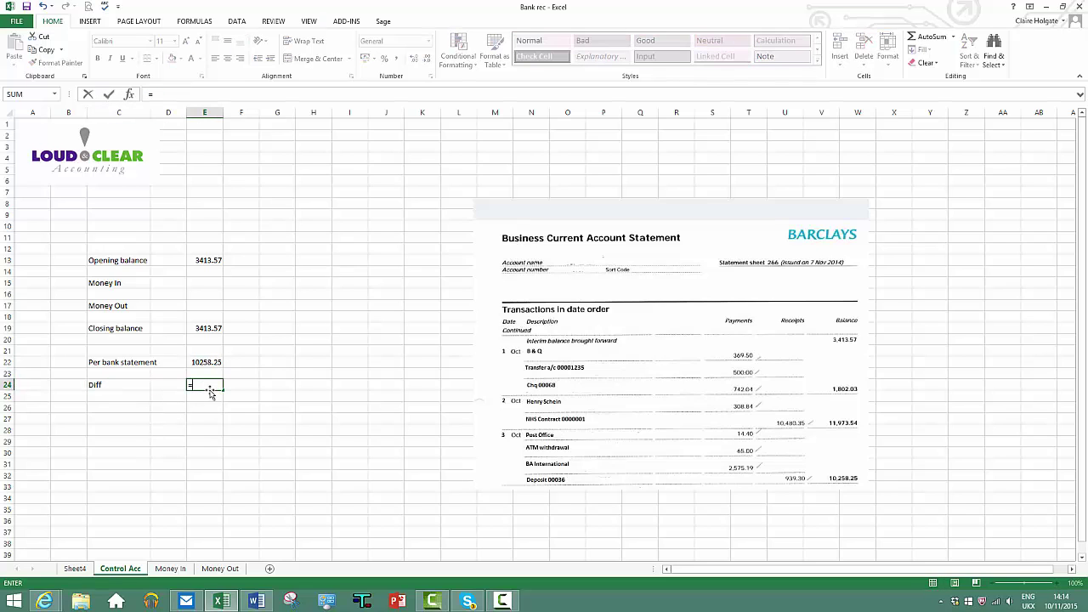
{"action": "left_click", "coordinate": [204, 327]}
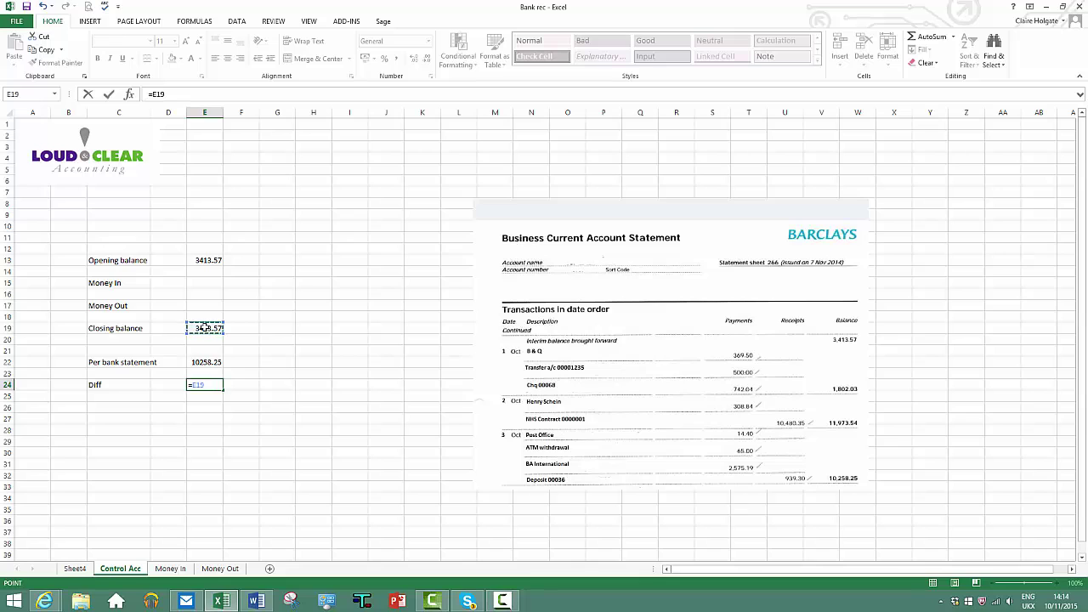
{"action": "type", "text": "-"}
{"action": "left_click", "coordinate": [204, 363]}
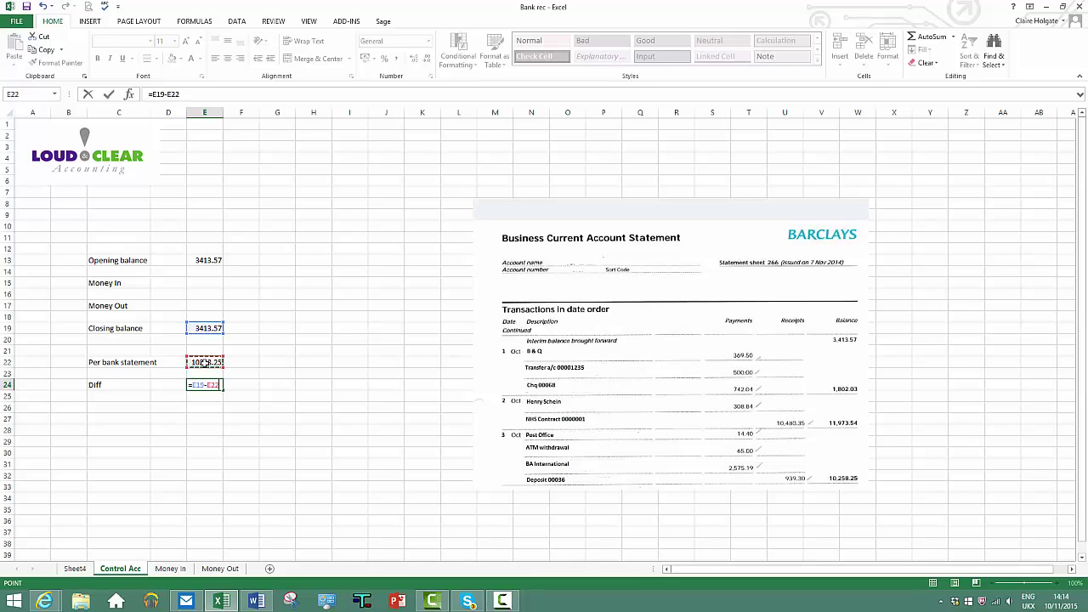
{"action": "key", "text": "Return"}
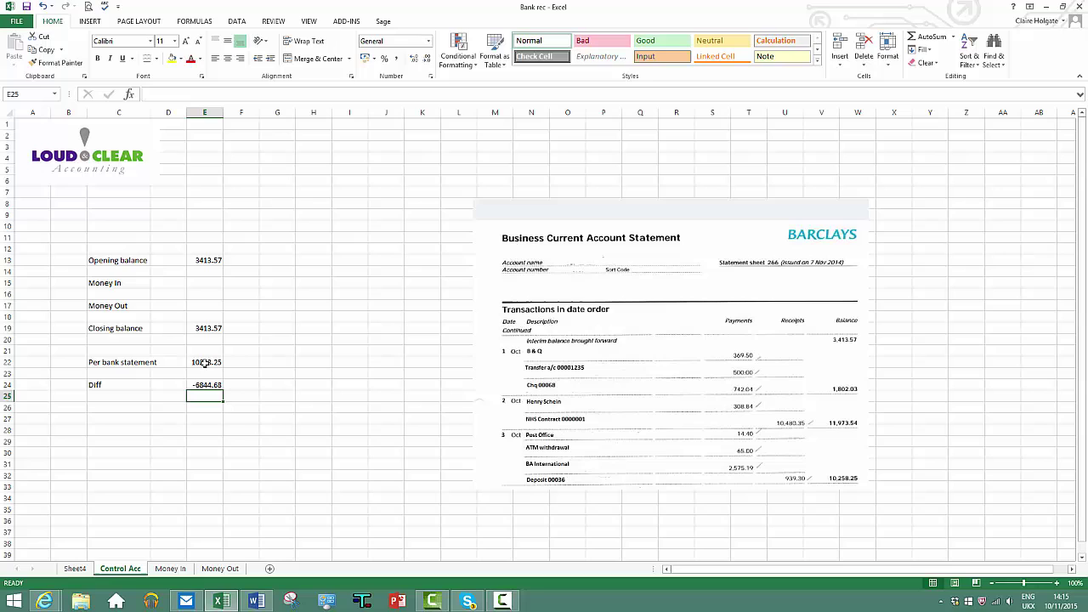
{"action": "left_click", "coordinate": [289, 443]}
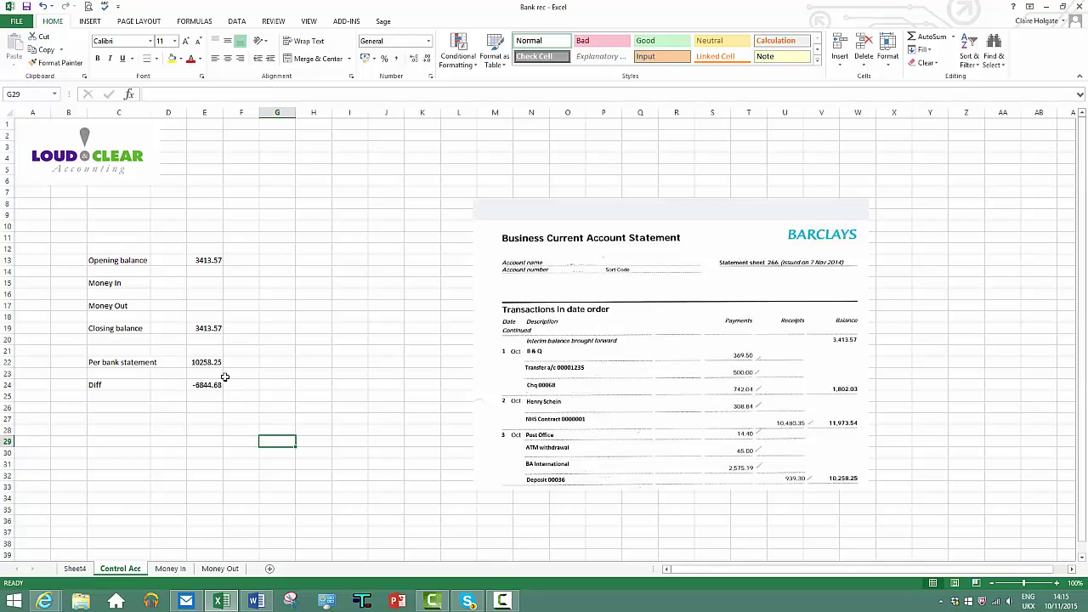
Make the Diff row, C24 to E24, bold
{"action": "left_click_drag", "start_coordinate": [207, 385], "coordinate": [112, 387]}
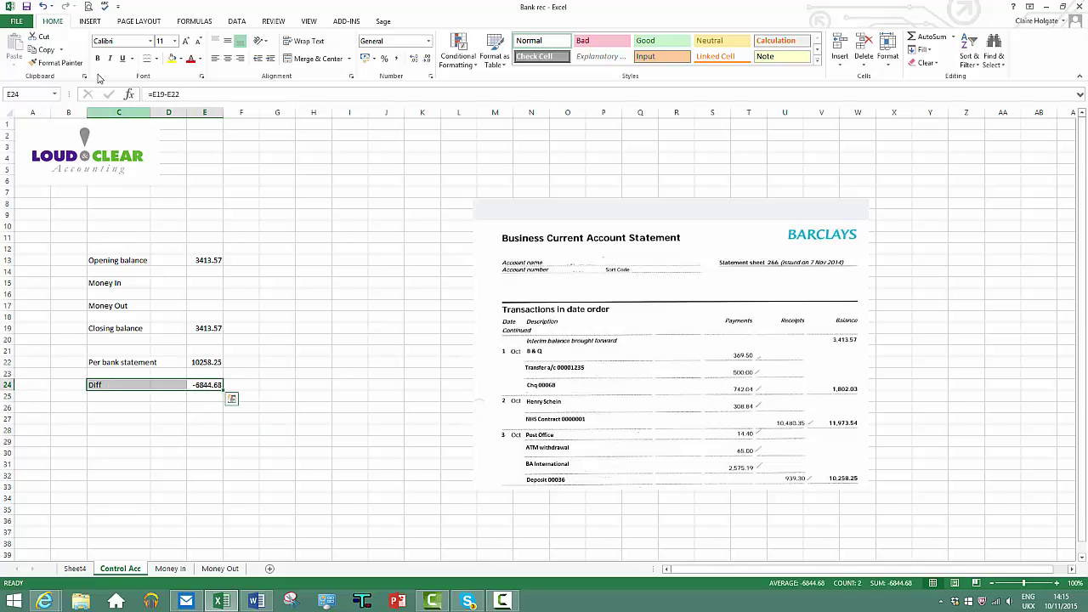
{"action": "key", "text": "ctrl+b"}
{"action": "left_click", "coordinate": [189, 460]}
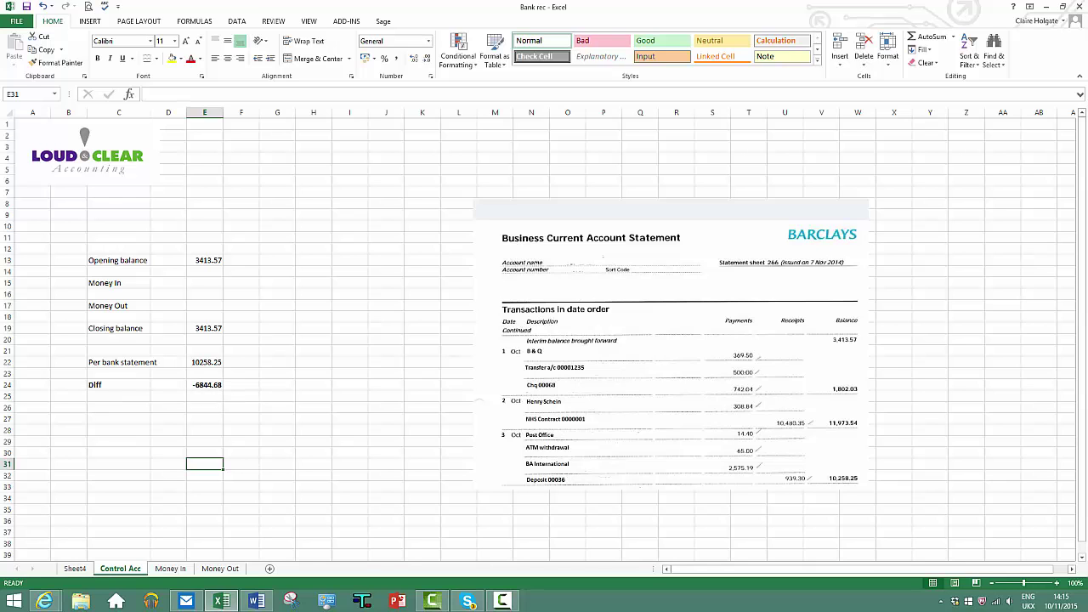
On the Money In sheet, enter the column headings Date, Detail and Total in A11 to C11
{"action": "left_click", "coordinate": [167, 568]}
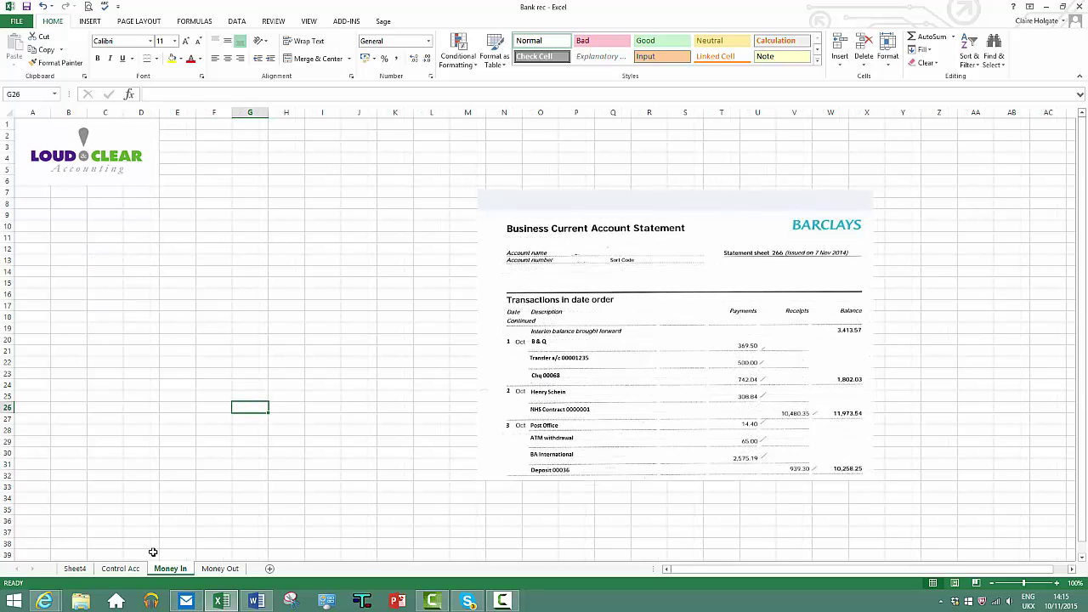
{"action": "left_click", "coordinate": [36, 237]}
{"action": "type", "text": "DT"}
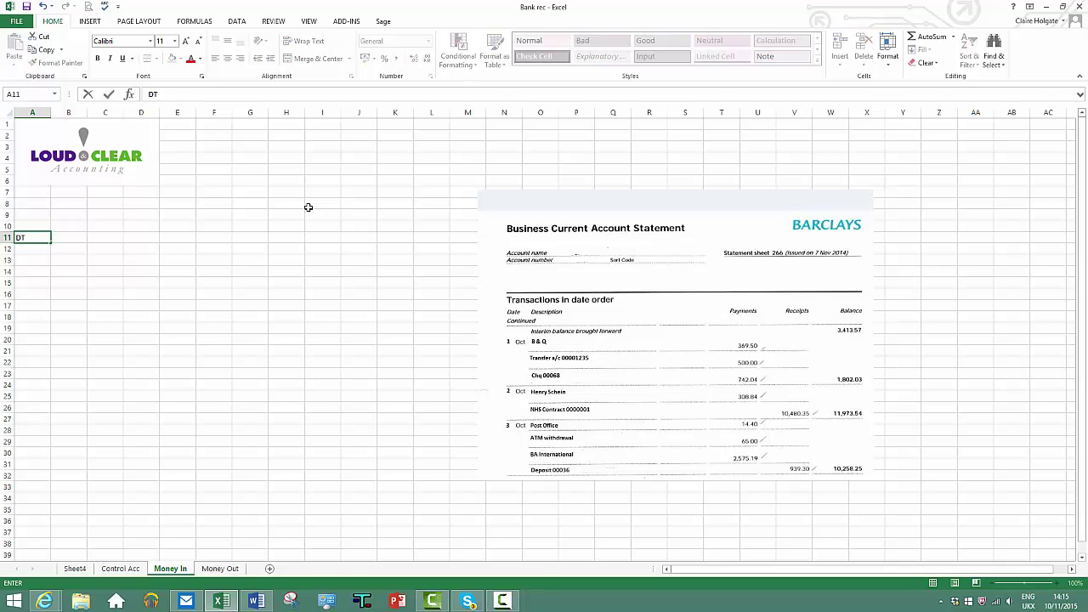
{"action": "type", "text": "te"}
{"action": "key", "text": "Tab"}
{"action": "type", "text": "D"}
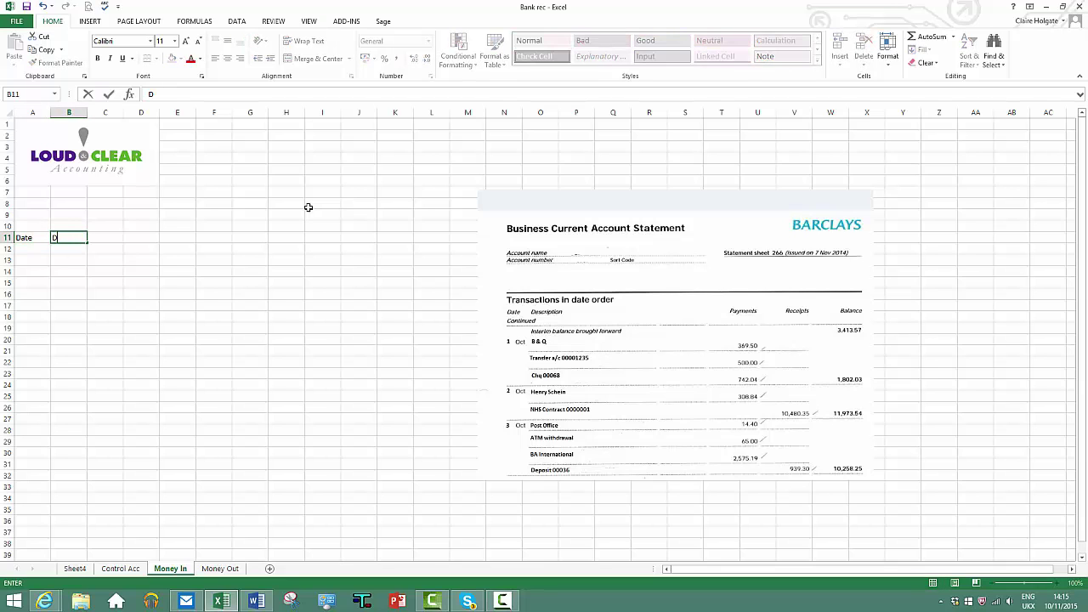
{"action": "type", "text": "etail"}
{"action": "key", "text": "Tab"}
{"action": "type", "text": "Tota"}
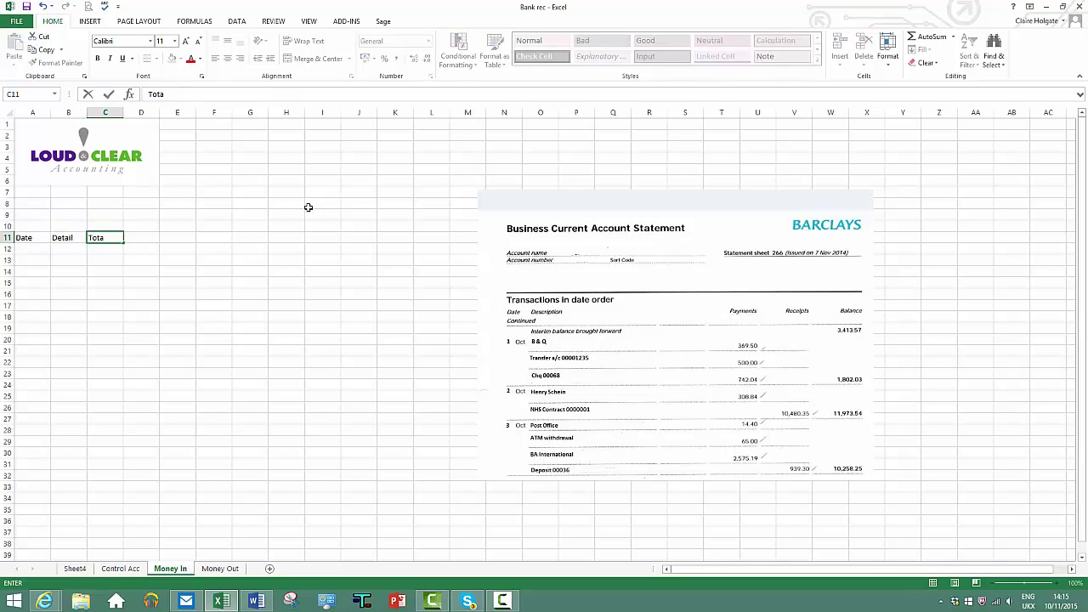
{"action": "left_click", "coordinate": [281, 290]}
Enter the receipt 2/10/14, NHS Contract, 10480.35 in A13 to C13 and fit column B's width to its text
{"action": "left_click", "coordinate": [37, 258]}
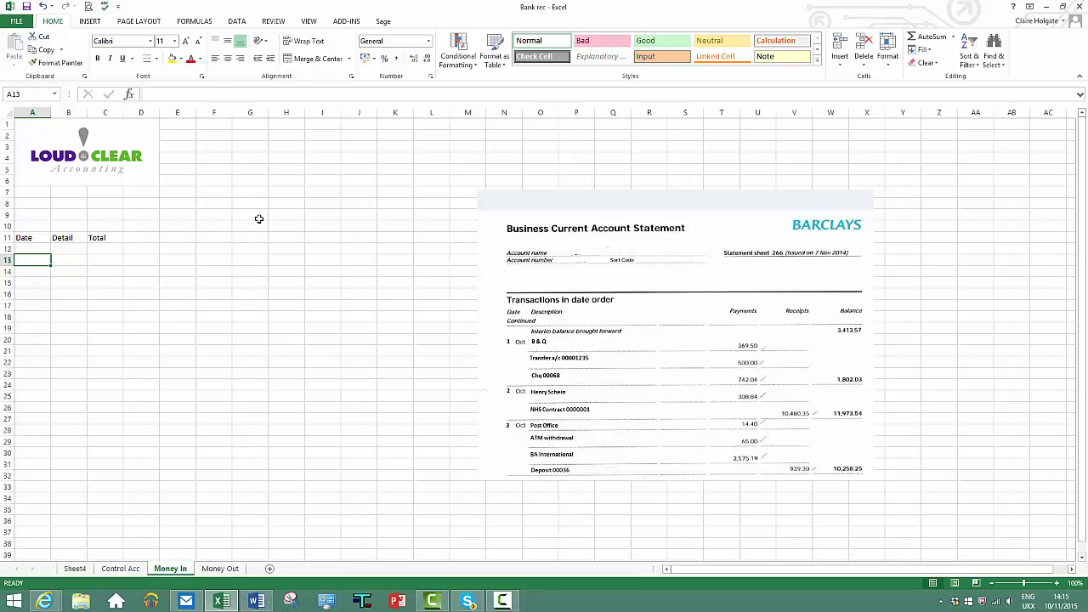
{"action": "type", "text": "2/10/"}
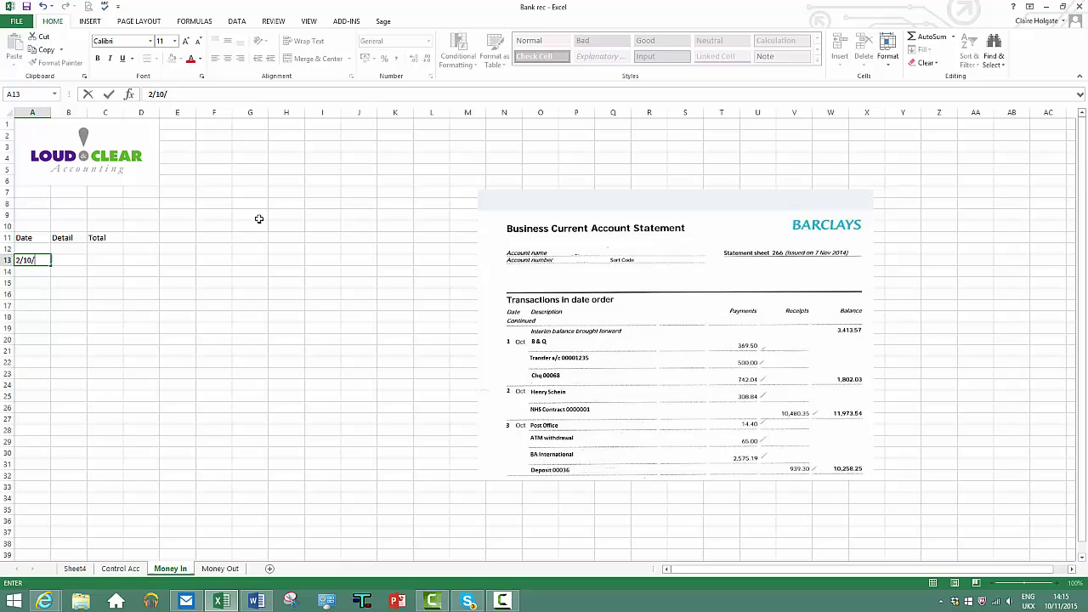
{"action": "type", "text": "14"}
{"action": "key", "text": "Tab"}
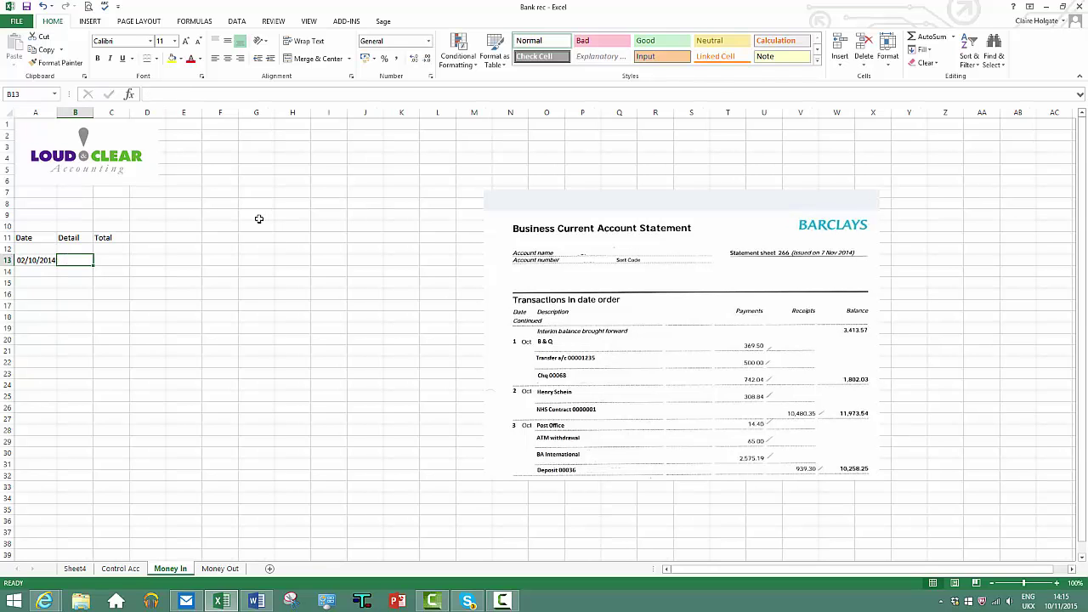
{"action": "type", "text": "NHS Contract"}
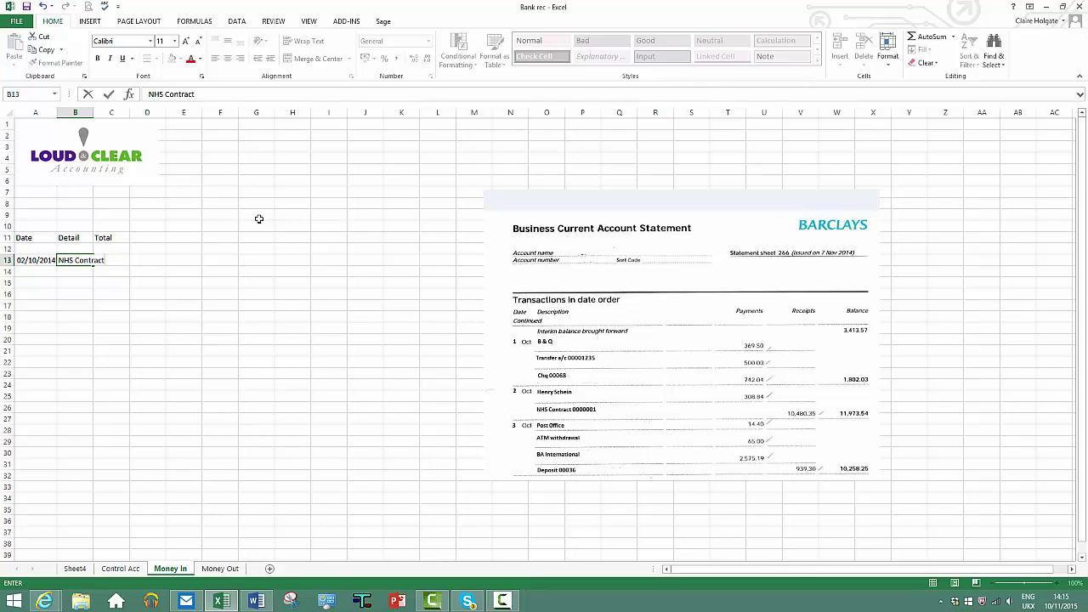
{"action": "key", "text": "Tab"}
{"action": "type", "text": "10480.35"}
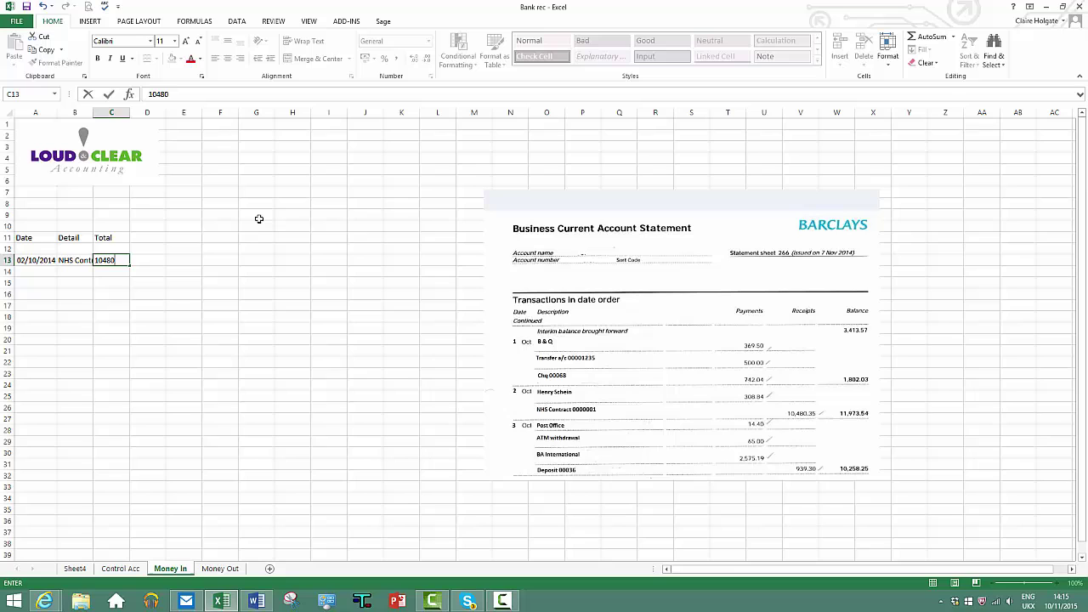
{"action": "left_click", "coordinate": [213, 381]}
{"action": "double_click", "coordinate": [95, 113]}
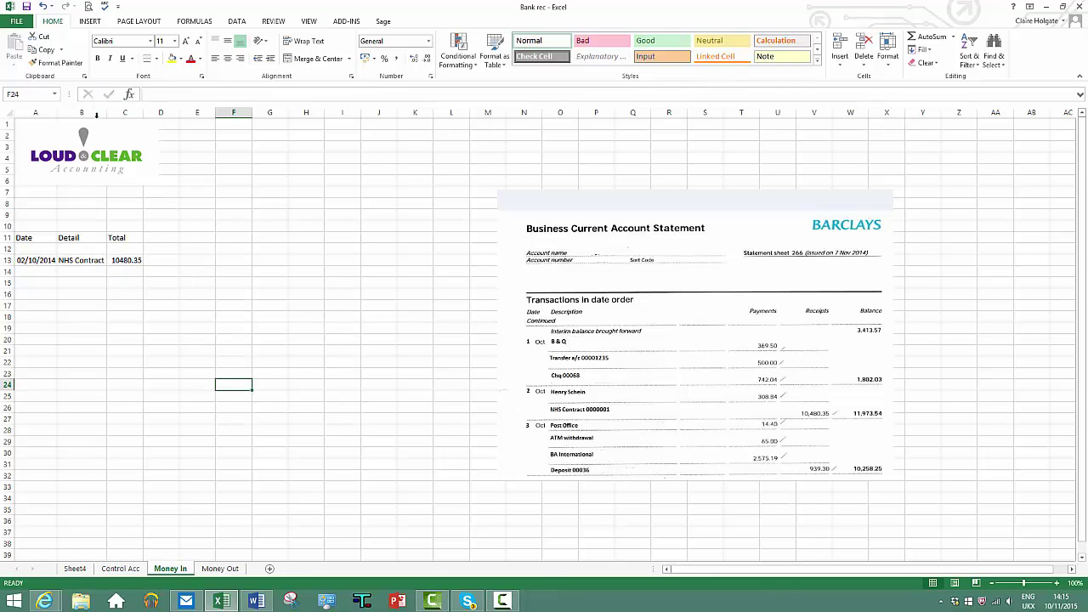
Enter the second receipt in A14 to C14: date 3/10/14, detail Private fees, total 939.3
{"action": "left_click", "coordinate": [29, 270]}
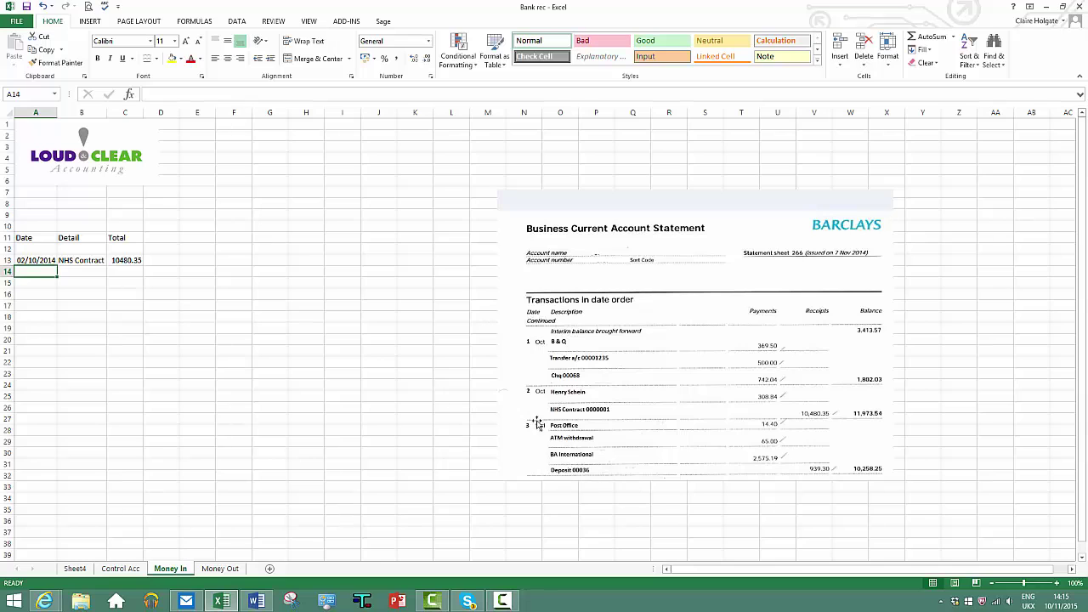
{"action": "type", "text": "3/10/14"}
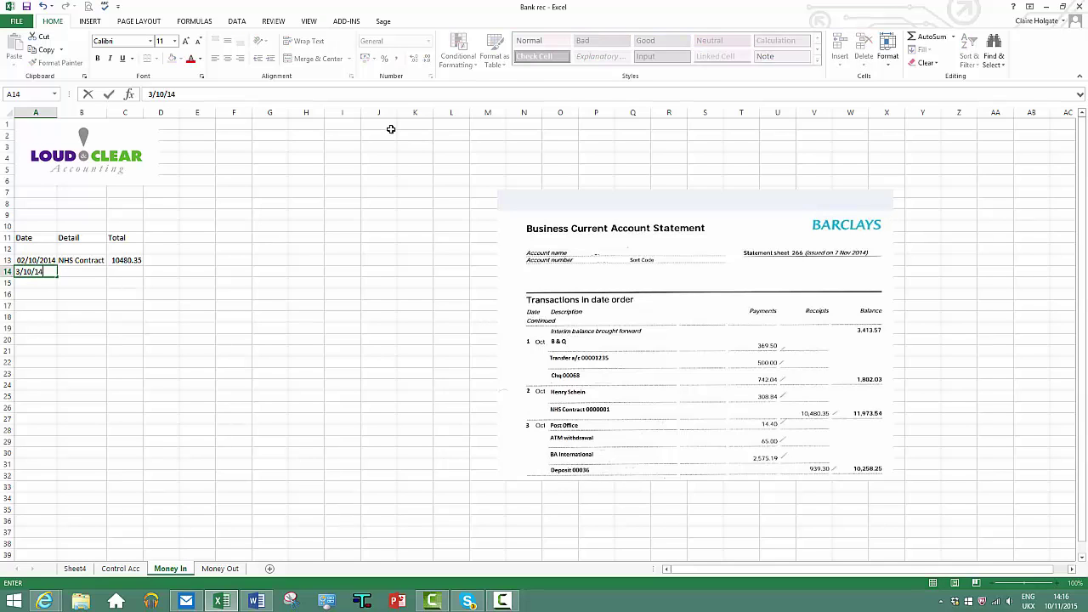
{"action": "key", "text": "Tab"}
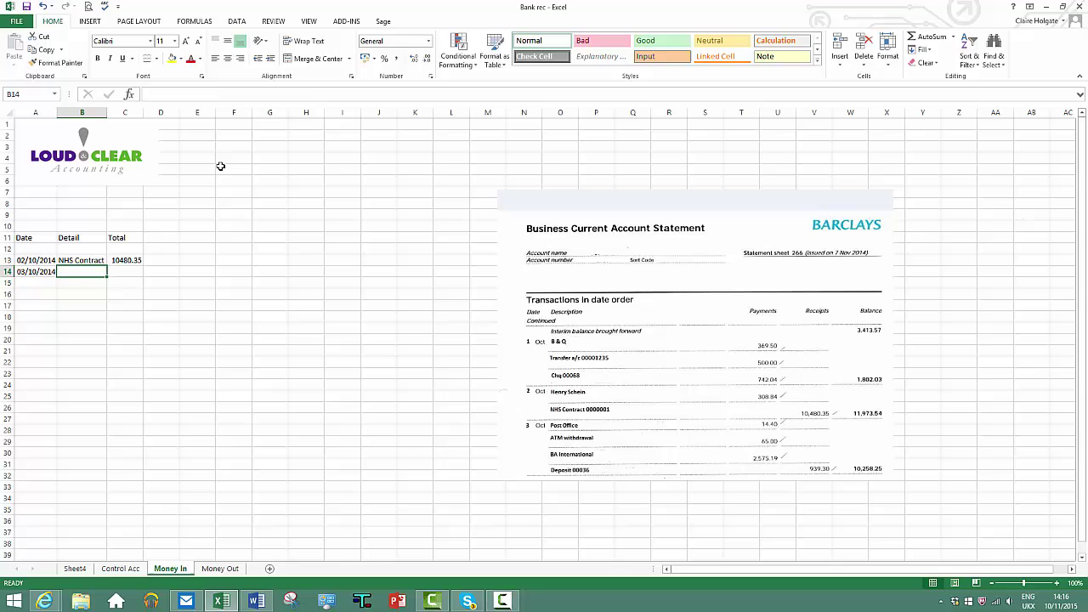
{"action": "type", "text": "Pri"}
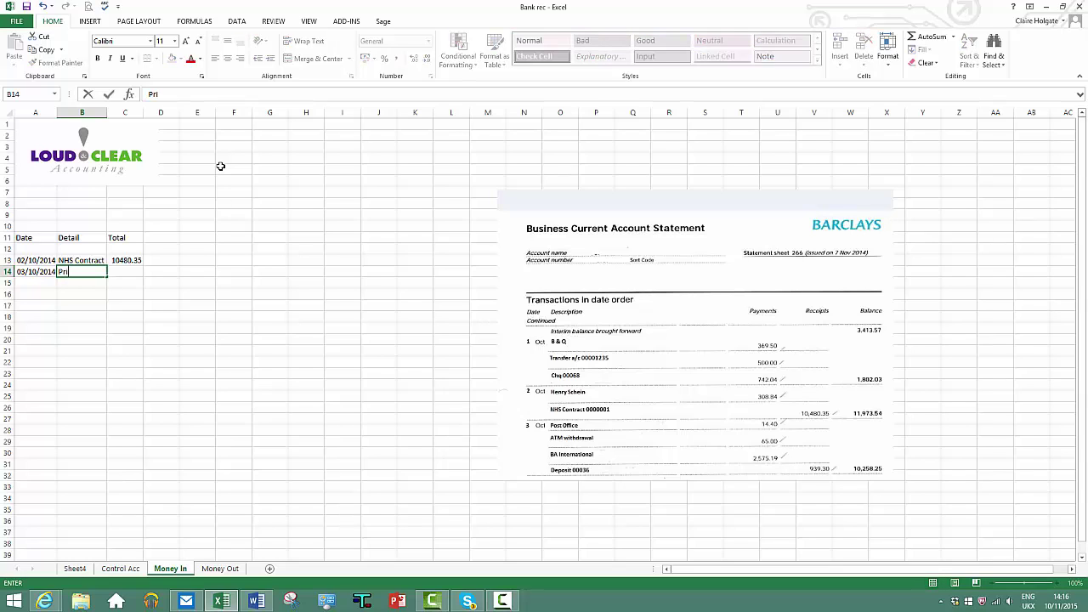
{"action": "type", "text": "vate fees"}
{"action": "key", "text": "Tab"}
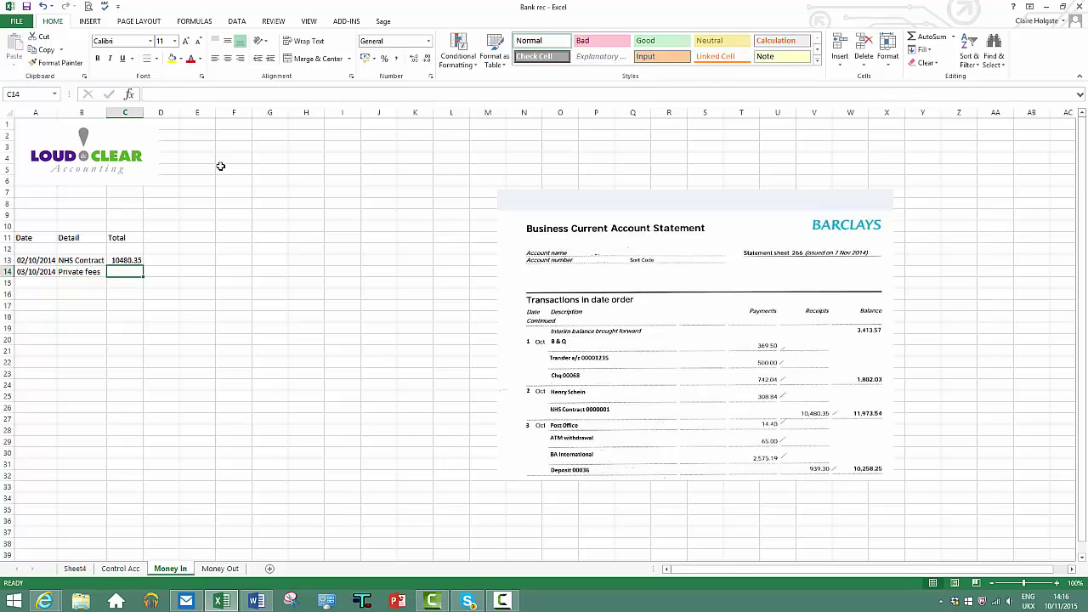
{"action": "type", "text": "9389.2"}
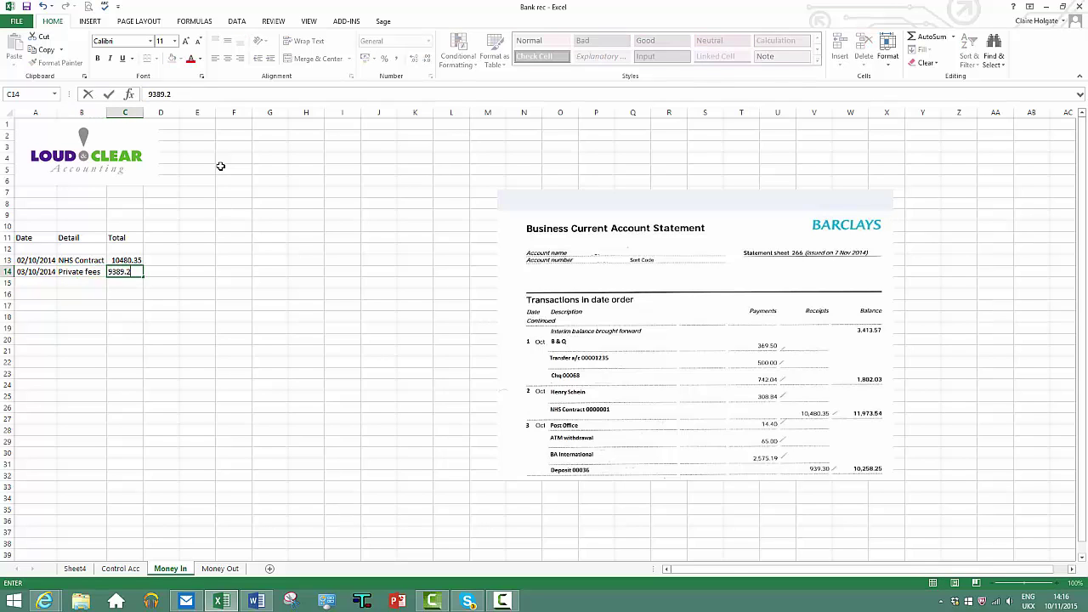
{"action": "key", "text": "BackSpace"}
{"action": "key", "text": "BackSpace"}
{"action": "type", "text": "9.3"}
{"action": "left_click", "coordinate": [296, 303]}
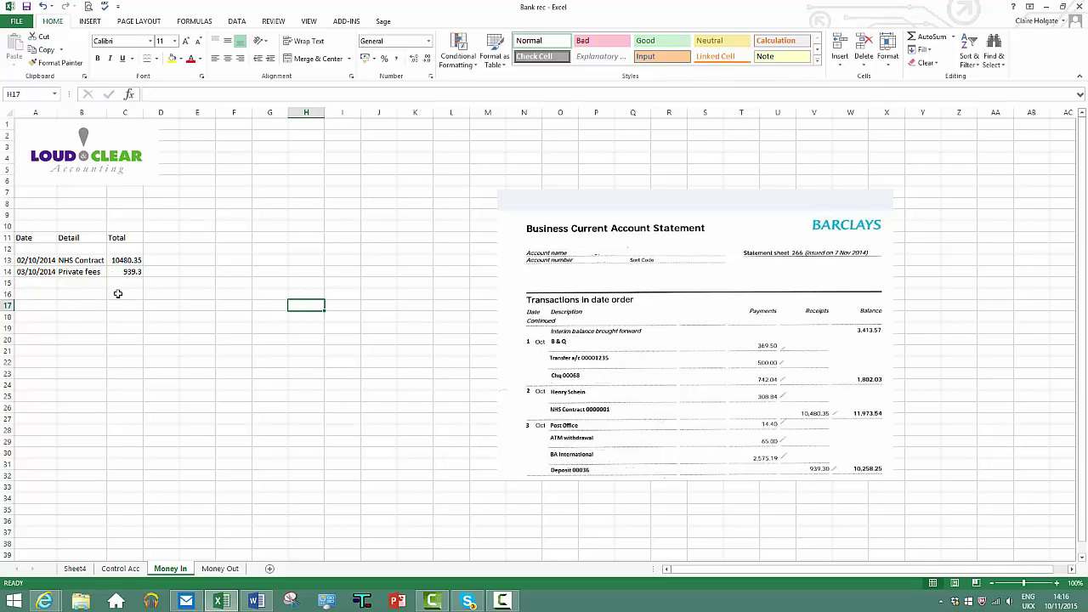
Total the Money In amounts in C16 with an AutoSum of C13 to C15
{"action": "left_click_drag", "start_coordinate": [117, 294], "coordinate": [123, 261]}
{"action": "left_click", "coordinate": [923, 37]}
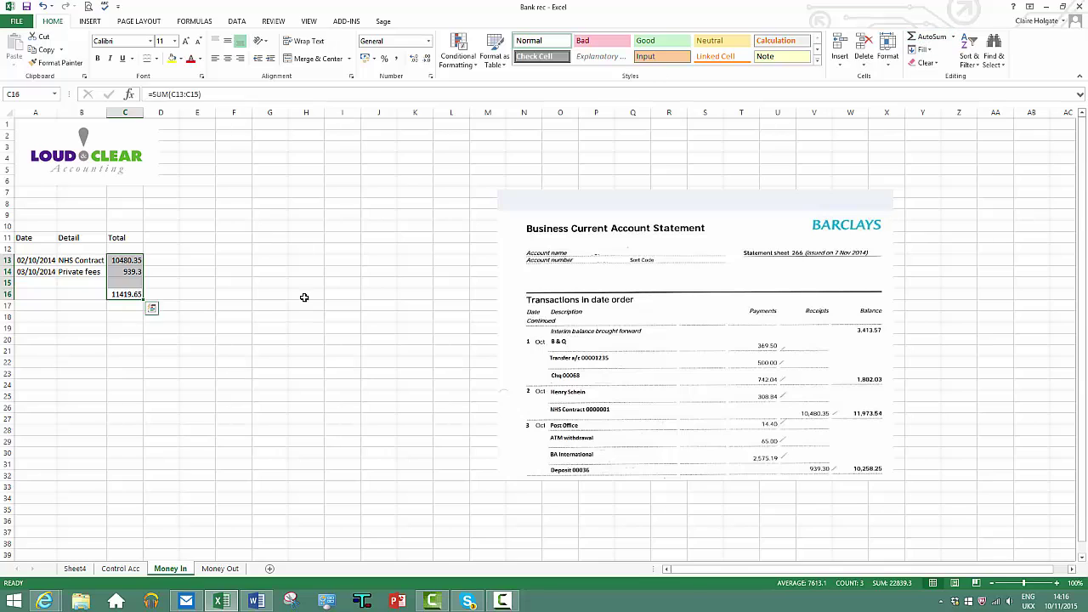
{"action": "left_click", "coordinate": [297, 327]}
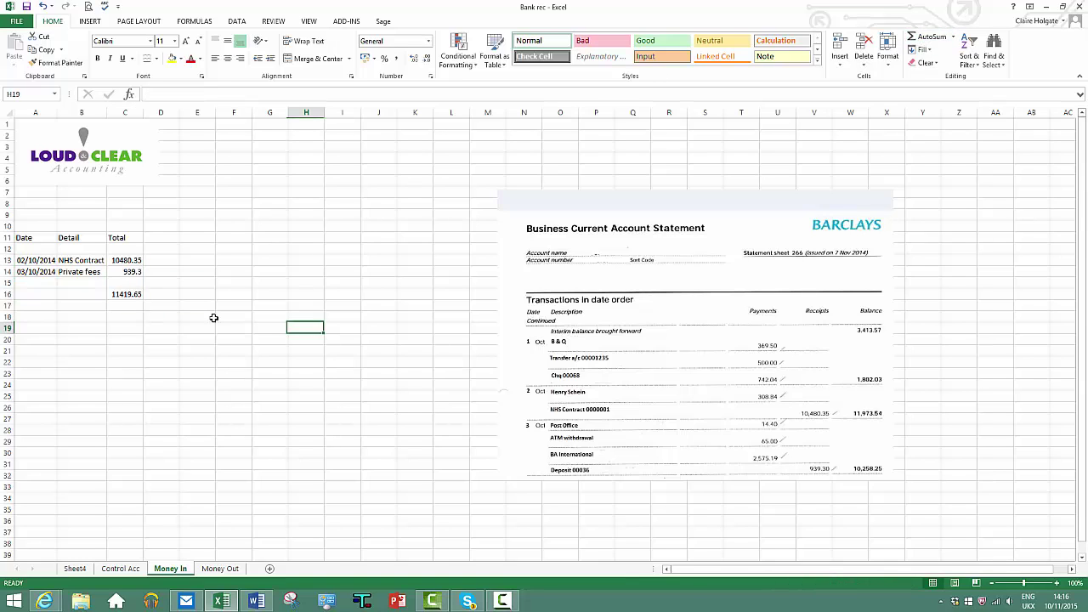
On the Control Acc sheet, link the Money In amount in E15 to the total in C16 of the Money In sheet
{"action": "left_click", "coordinate": [120, 568]}
{"action": "left_click", "coordinate": [205, 283]}
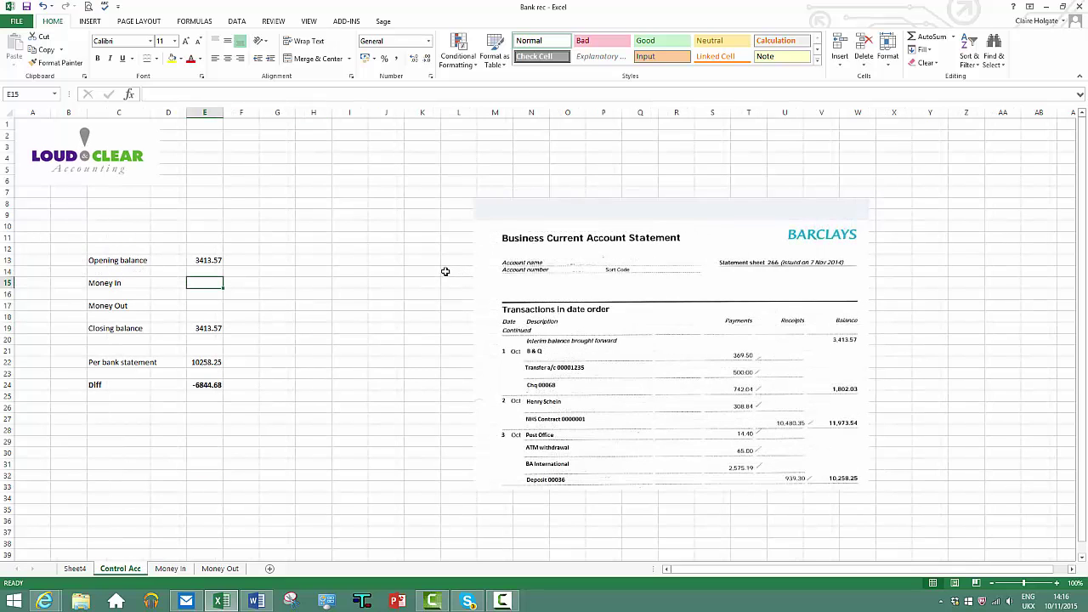
{"action": "type", "text": "="}
{"action": "left_click", "coordinate": [171, 568]}
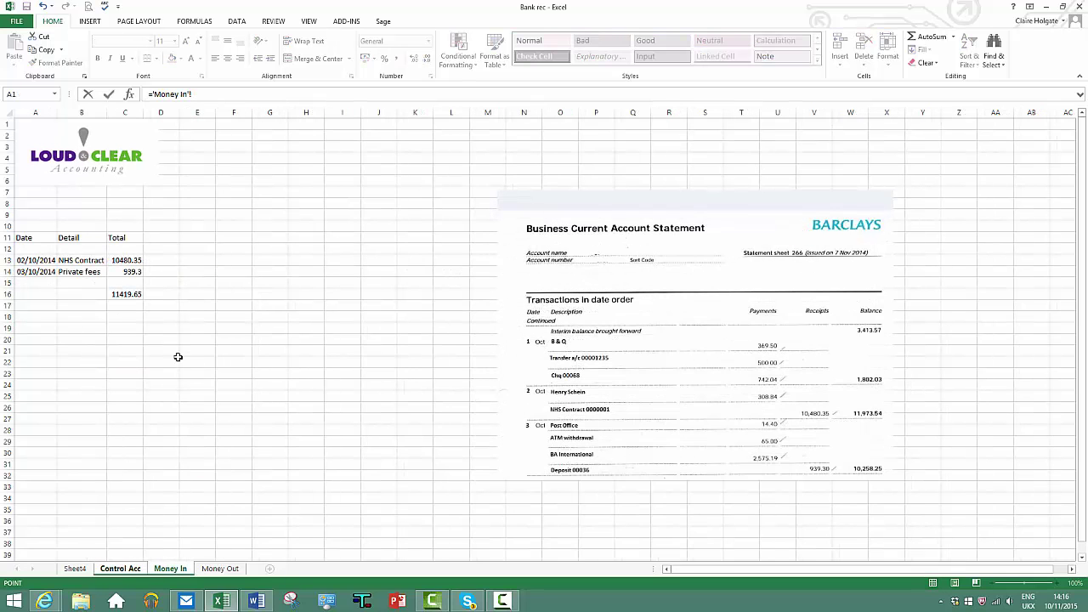
{"action": "left_click", "coordinate": [125, 295]}
{"action": "key", "text": "Return"}
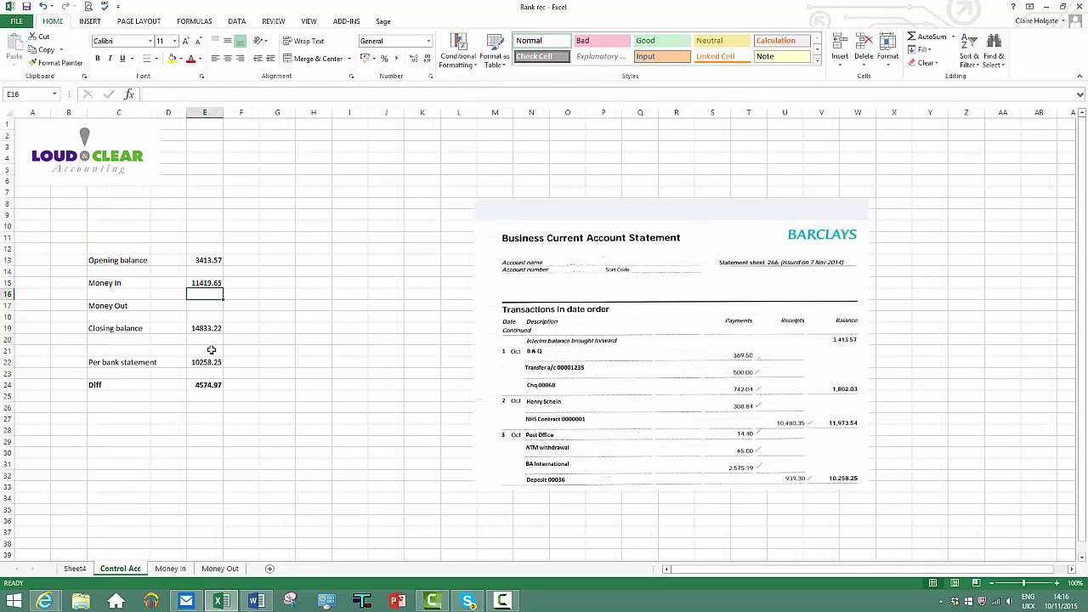
{"action": "left_click", "coordinate": [305, 361]}
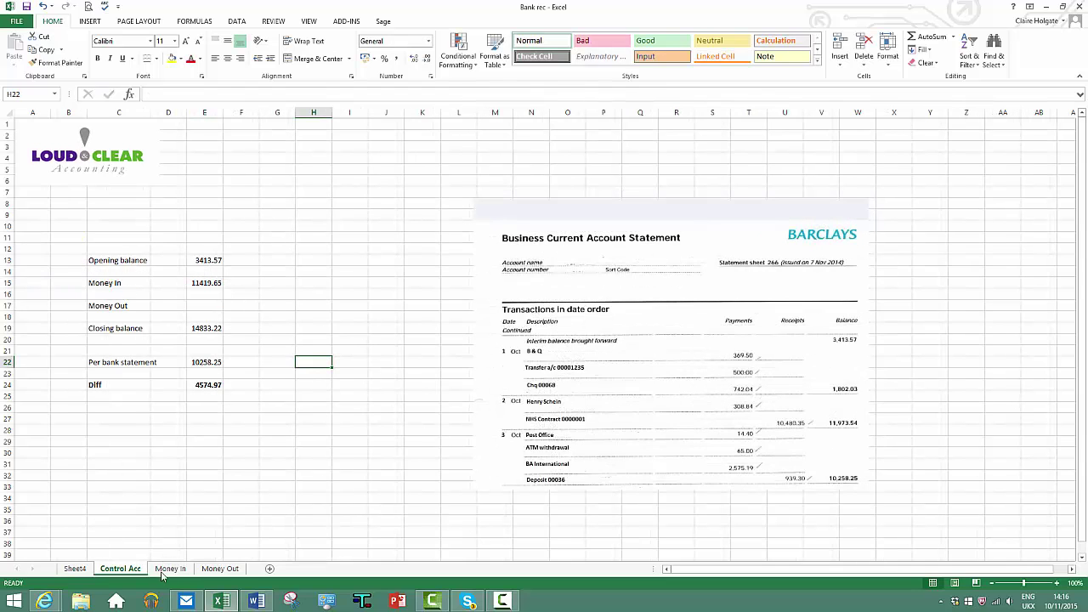
On the Money Out sheet, enter the date 1/10/2014 in A11 and the detail B&Q in B11
{"action": "left_click", "coordinate": [220, 568]}
{"action": "left_click", "coordinate": [39, 236]}
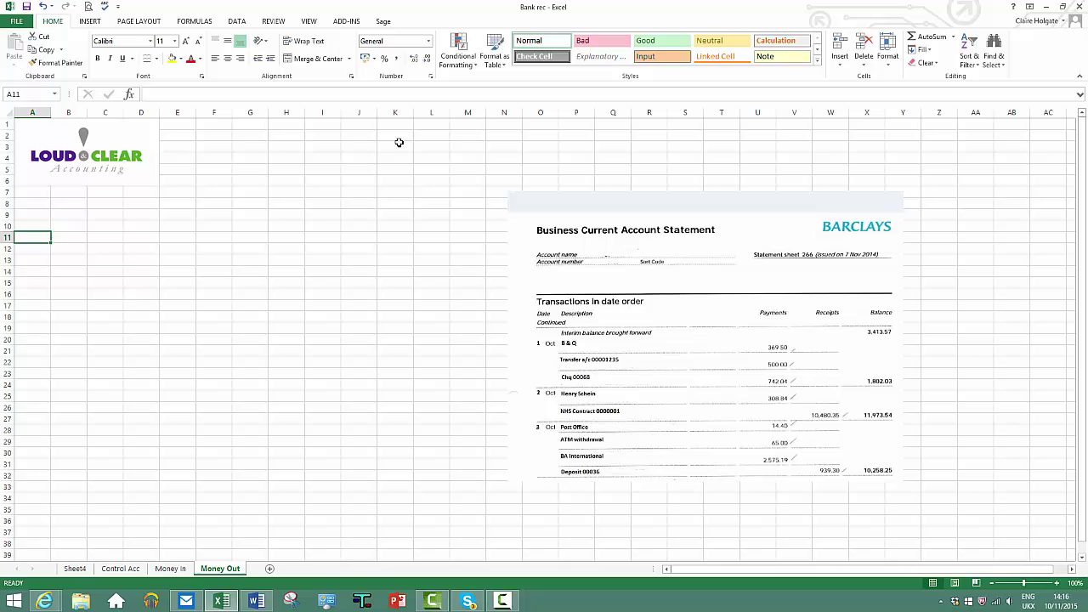
{"action": "type", "text": "1/10"}
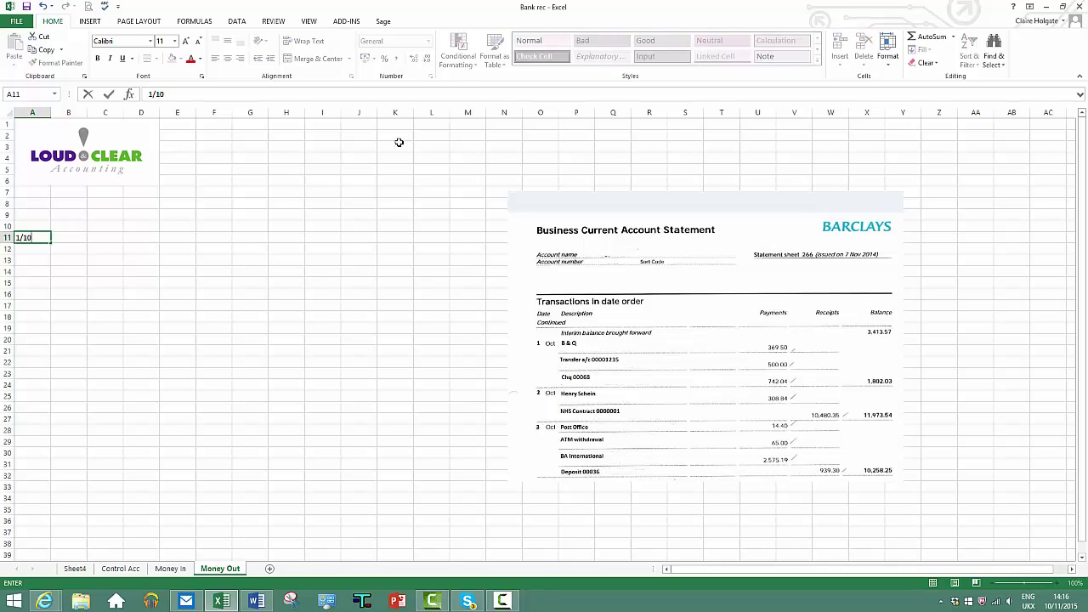
{"action": "type", "text": "/2014"}
{"action": "key", "text": "Tab"}
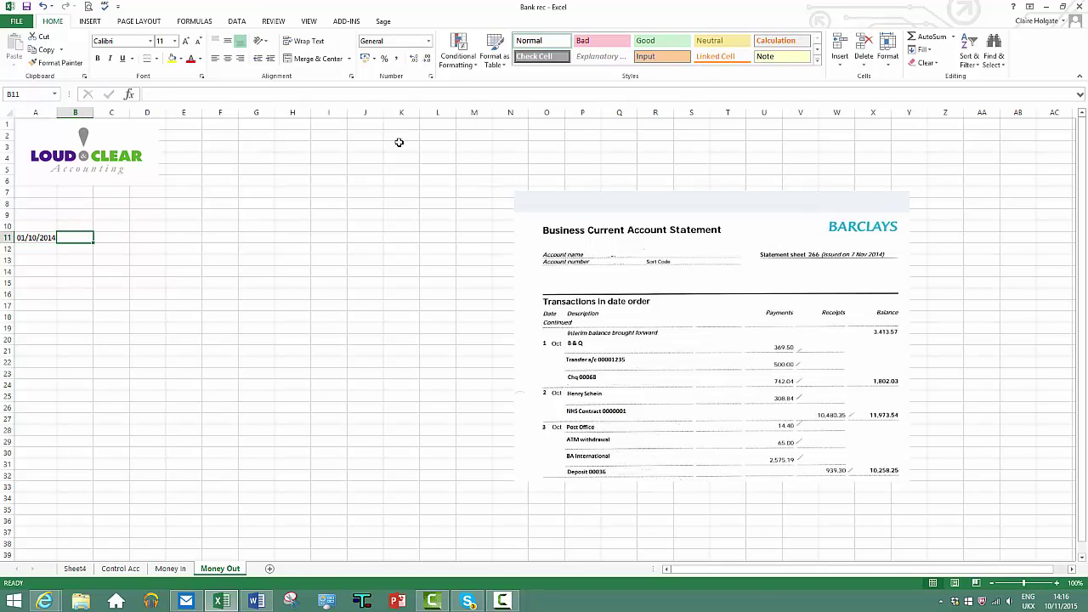
{"action": "type", "text": "B&"}
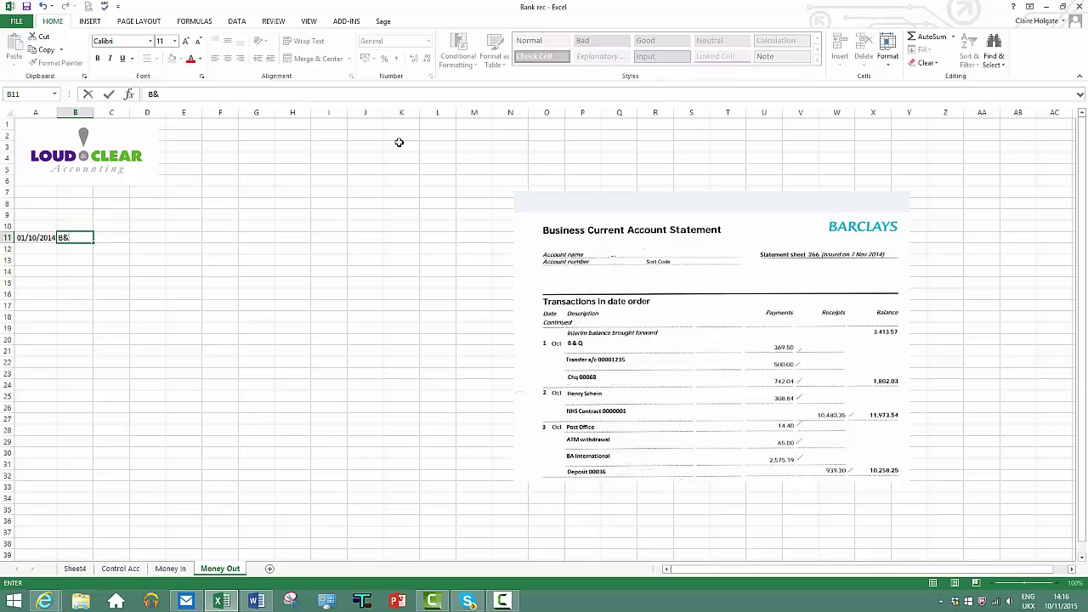
{"action": "type", "text": "Q"}
{"action": "key", "text": "Tab"}
{"action": "key", "text": "Tab"}
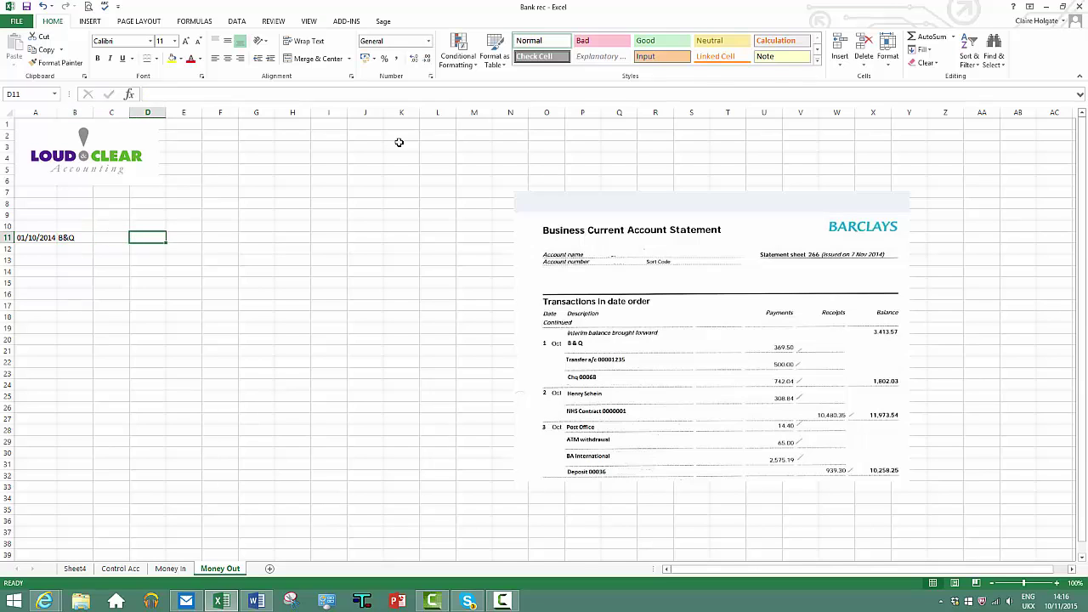
Add the column headings Date, Detail and Total in A9 to C9 of the Money Out sheet
{"action": "left_click", "coordinate": [35, 214]}
{"action": "type", "text": "d"}
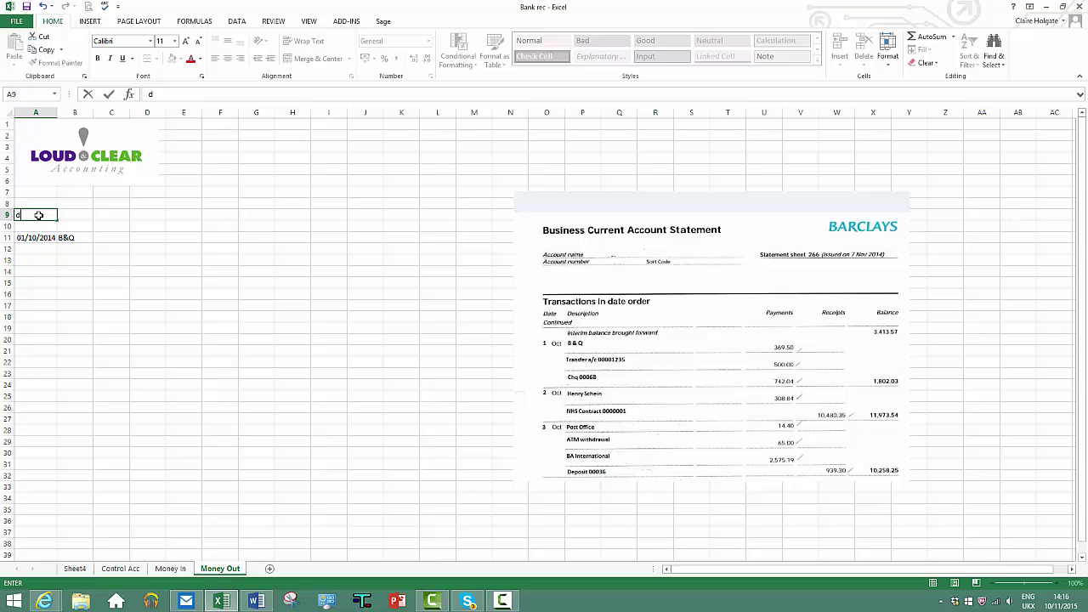
{"action": "type", "text": "ATE"}
{"action": "key", "text": "Tab"}
{"action": "type", "text": "Deta"}
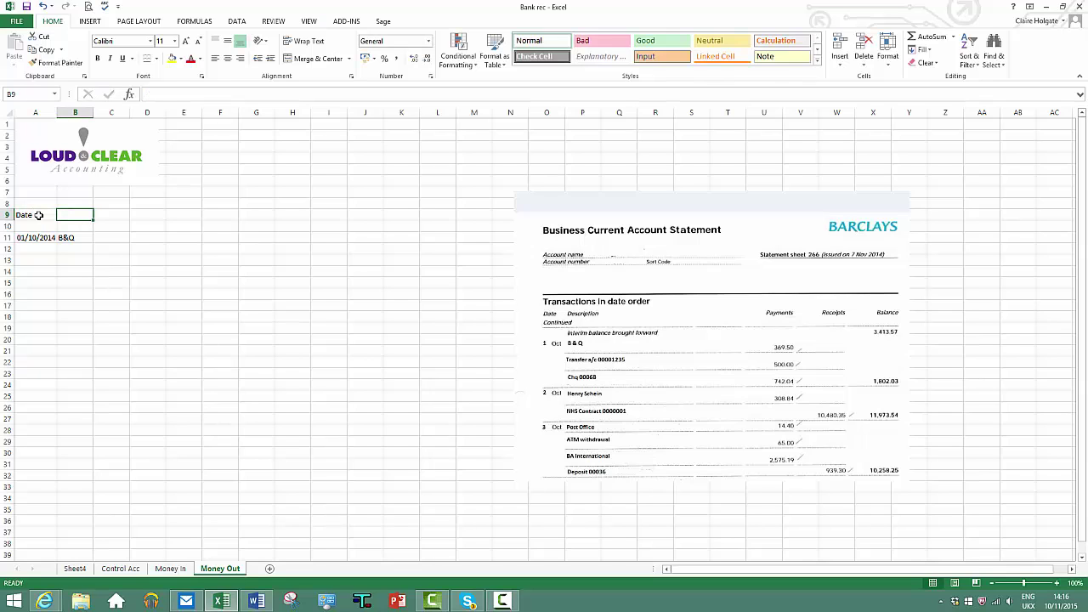
{"action": "type", "text": "il"}
{"action": "key", "text": "Tab"}
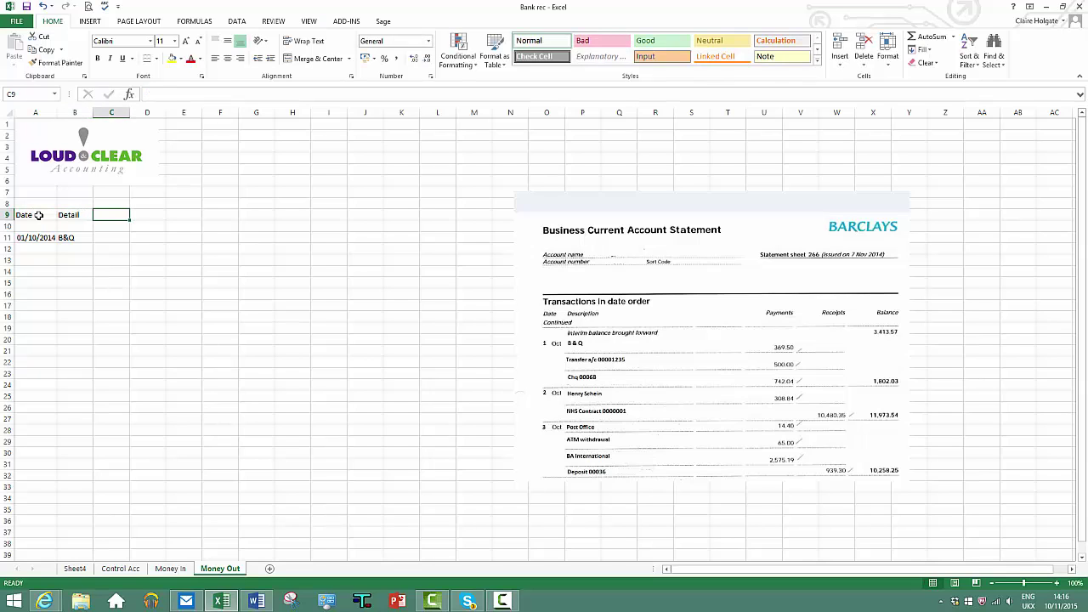
{"action": "type", "text": "Total"}
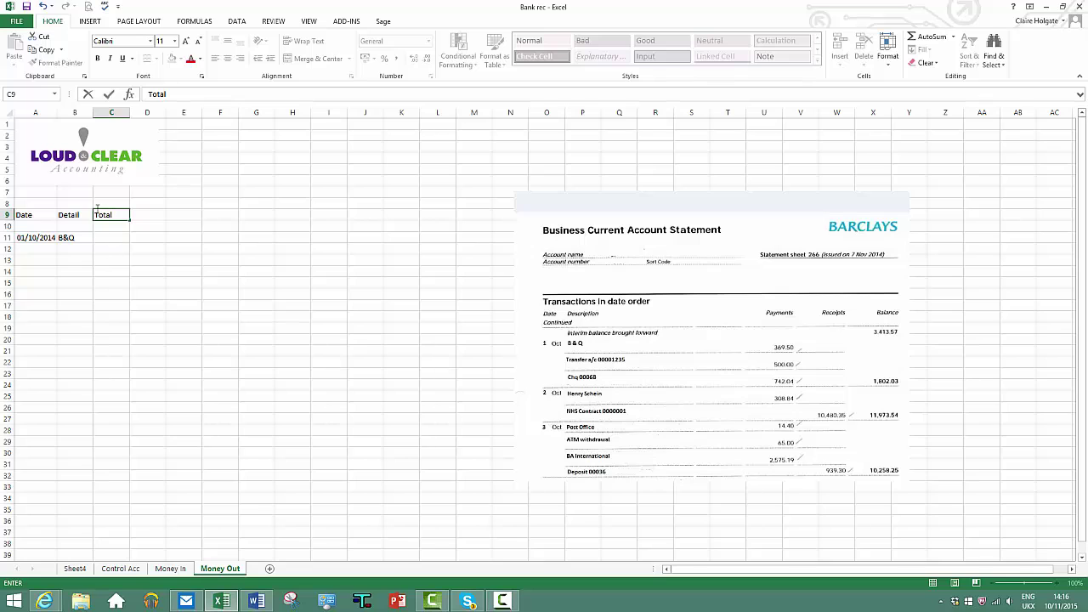
Enter the B&Q payment amount, 369.5, in C11
{"action": "left_click", "coordinate": [99, 240]}
{"action": "type", "text": "3"}
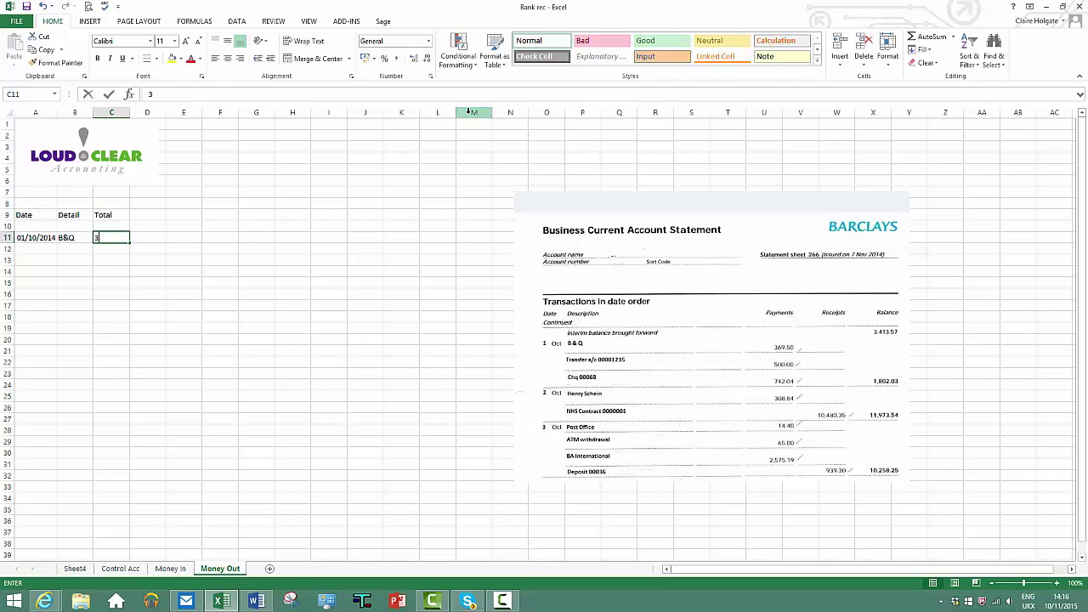
{"action": "type", "text": "69.5"}
{"action": "key", "text": "Return"}
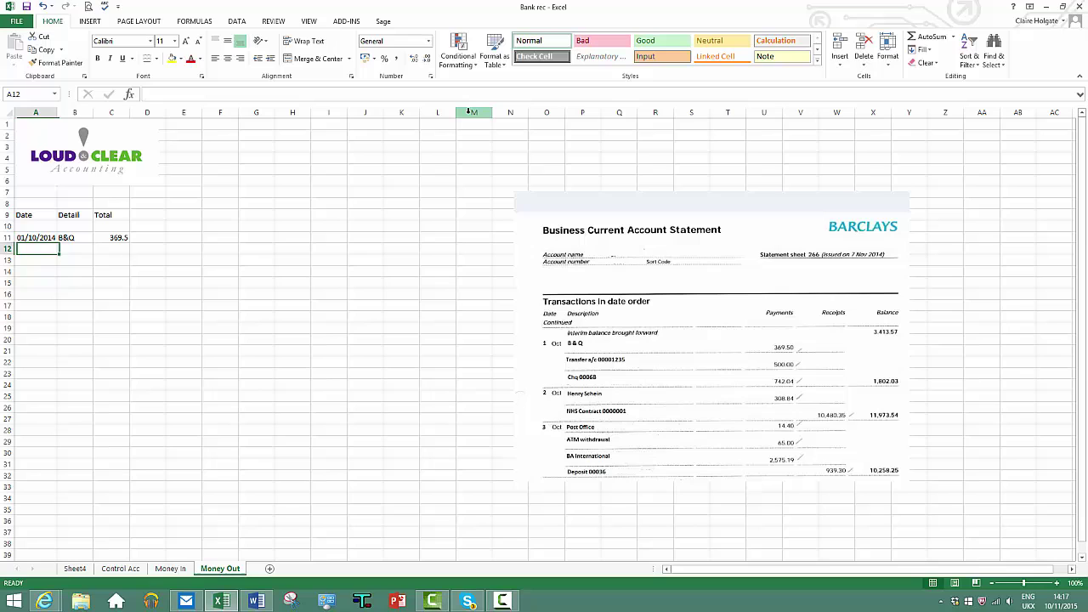
Enter the second payment in A12 to C12: date 1/10/14, detail Transfer, total 500
{"action": "type", "text": "1/10/14"}
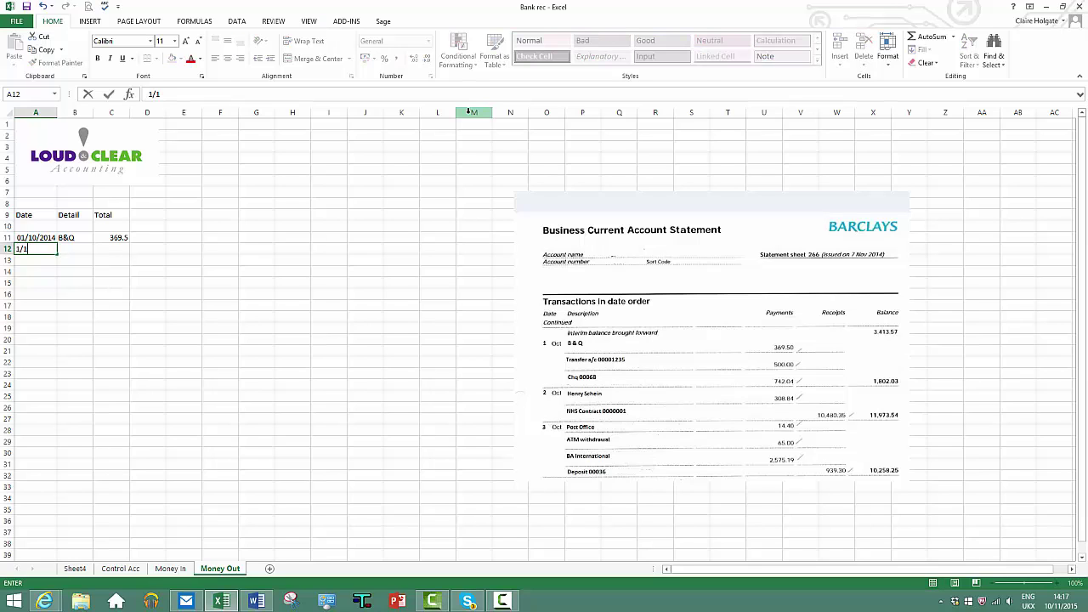
{"action": "key", "text": "Tab"}
{"action": "type", "text": "Transfer"}
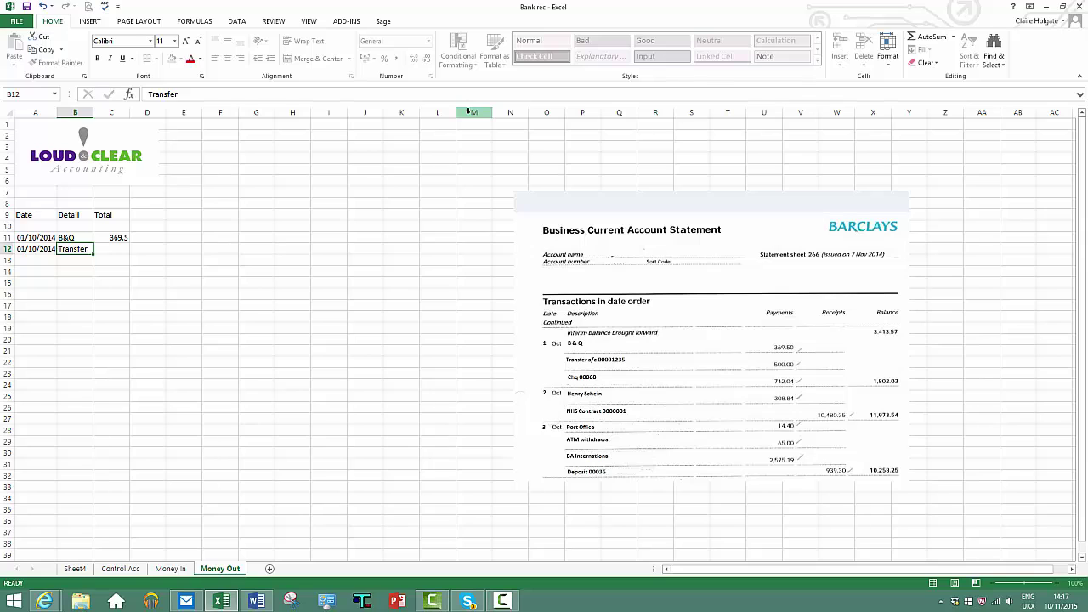
{"action": "key", "text": "Tab"}
{"action": "type", "text": "500"}
{"action": "left_click", "coordinate": [183, 282]}
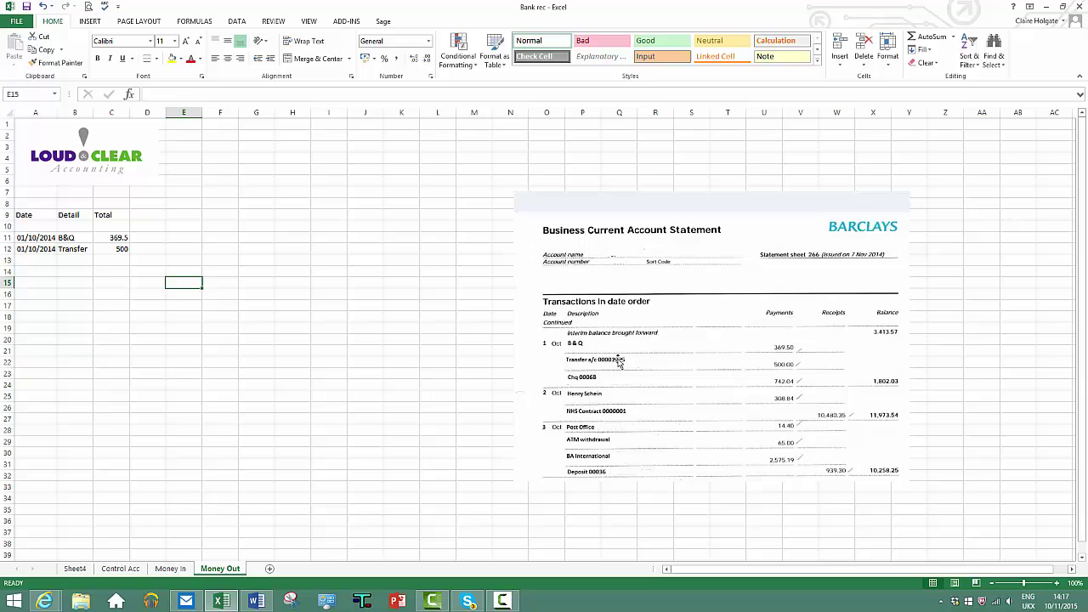
Enter the date 1/10/14 in A13 and the detail Chq 00068 - Hygienist in B13
{"action": "left_click", "coordinate": [29, 261]}
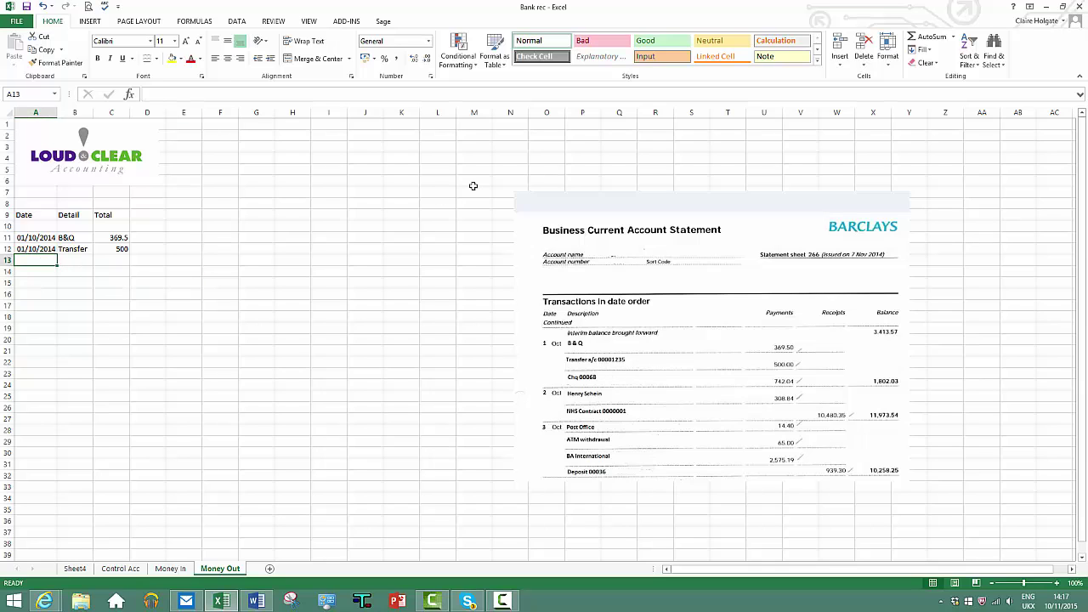
{"action": "type", "text": "1/1"}
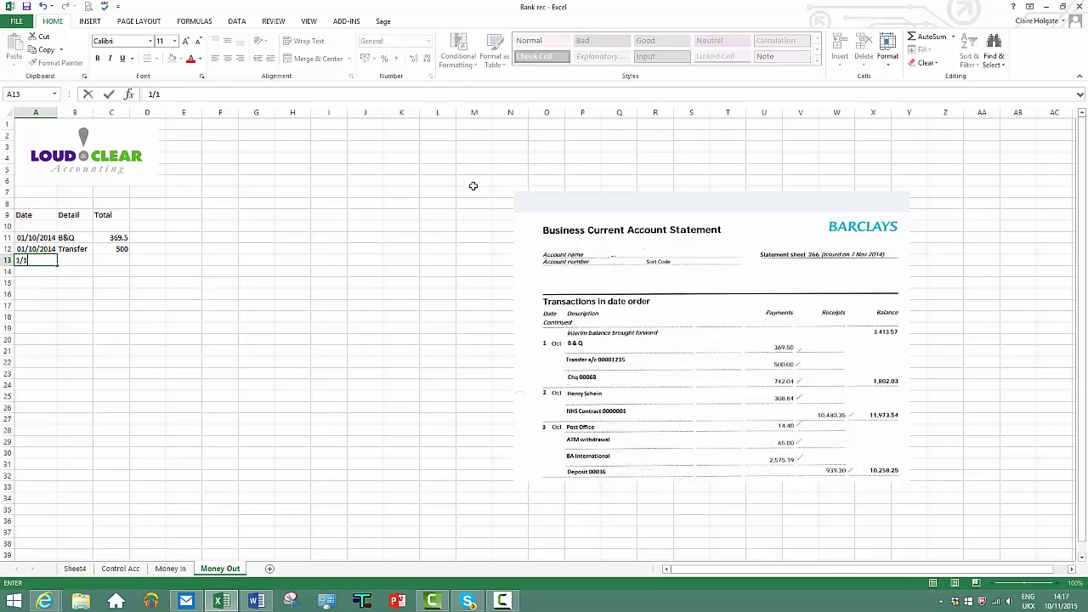
{"action": "type", "text": "0/14"}
{"action": "key", "text": "Tab"}
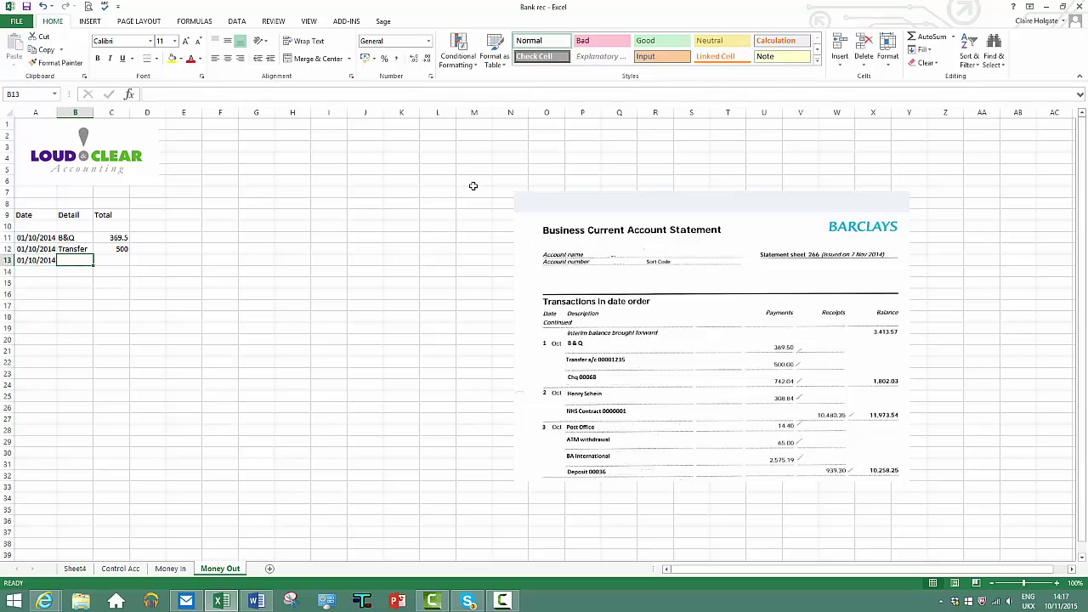
{"action": "type", "text": "Chq"}
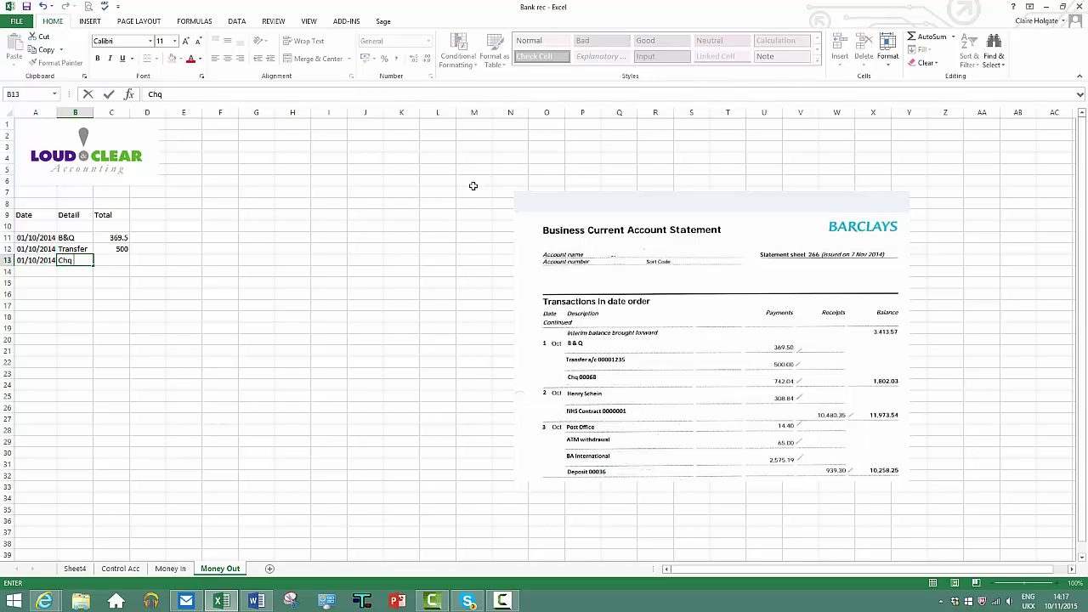
{"action": "type", "text": " 00068 - Hygienist"}
{"action": "left_click", "coordinate": [277, 325]}
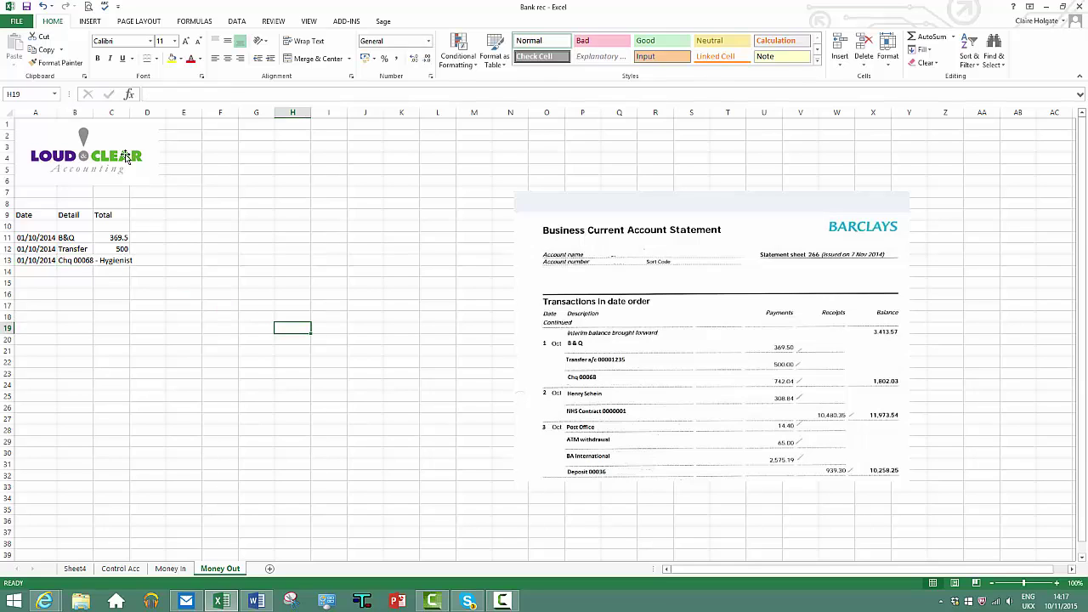
Auto-fit the width of column B to its contents and enter the cheque amount 742.04 in C13
{"action": "double_click", "coordinate": [96, 111]}
{"action": "left_click", "coordinate": [154, 260]}
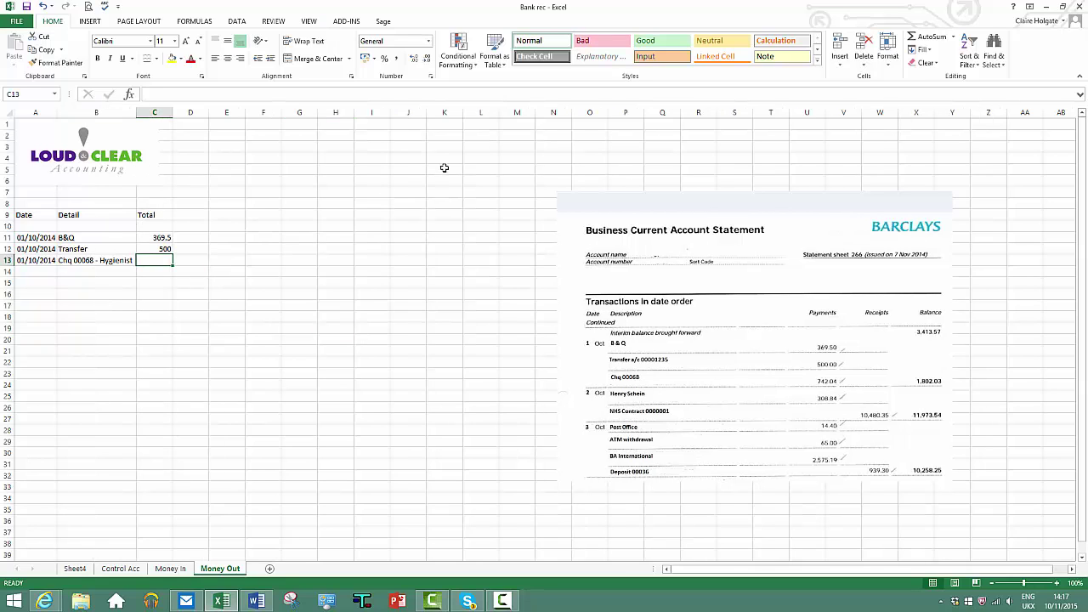
{"action": "type", "text": "742.04"}
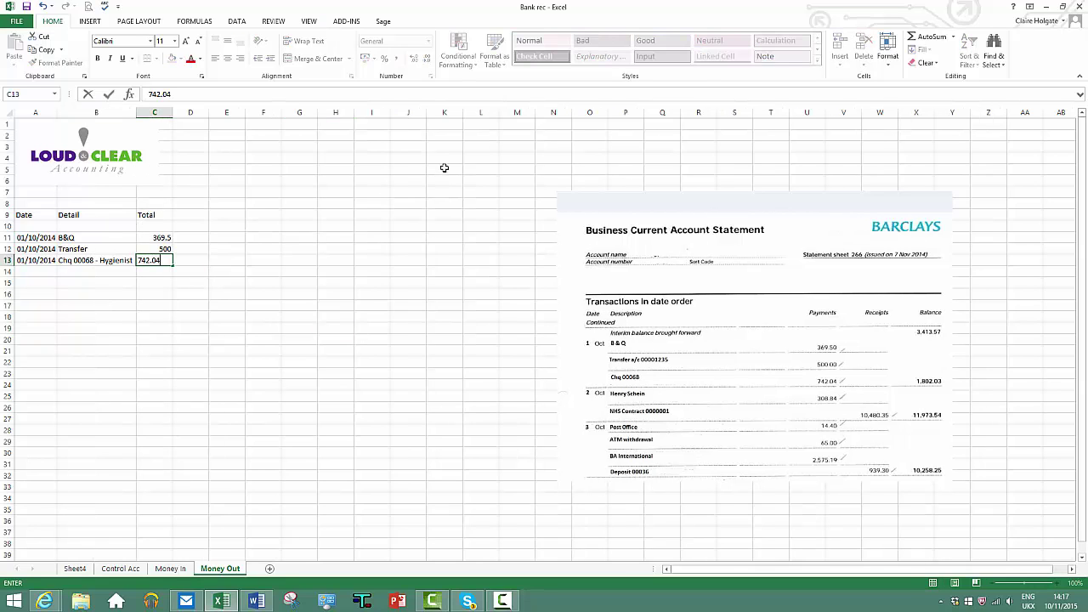
{"action": "key", "text": "Return"}
Enter the next payment in A14 to C14: date 2/10/14, detail Henry Schein, total 308.84
{"action": "key", "text": "Left"}
{"action": "key", "text": "Left"}
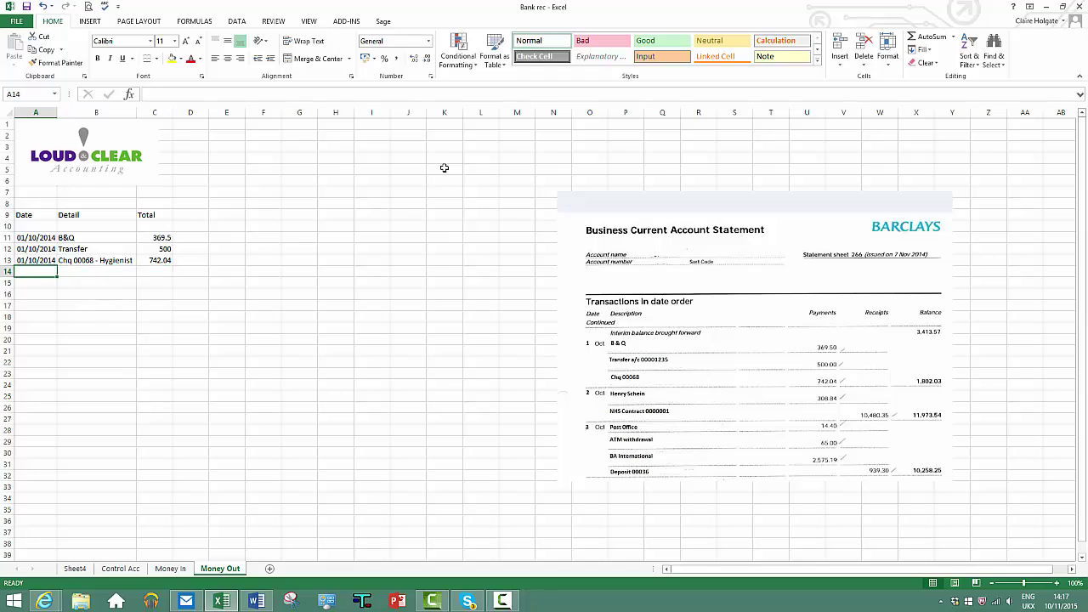
{"action": "type", "text": "2/10/"}
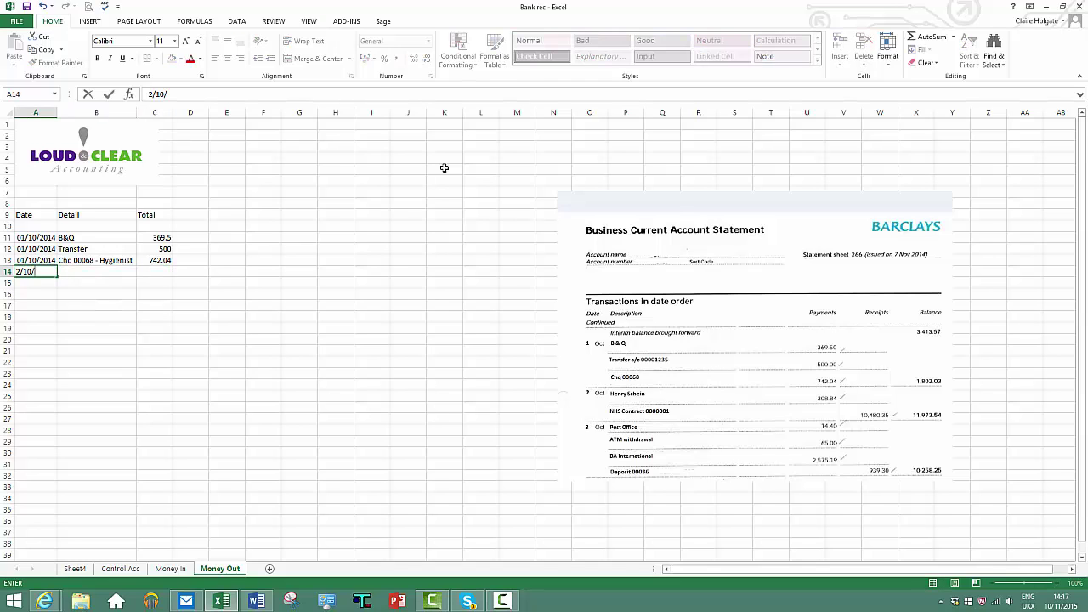
{"action": "type", "text": "14"}
{"action": "key", "text": "Tab"}
{"action": "type", "text": "He"}
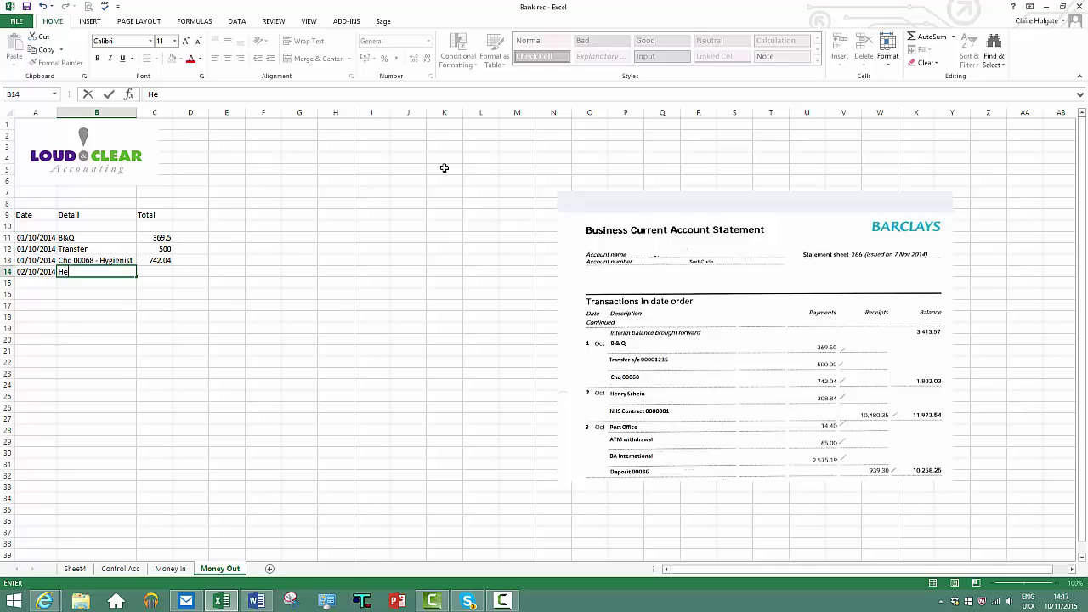
{"action": "type", "text": "nry Schein"}
{"action": "key", "text": "Tab"}
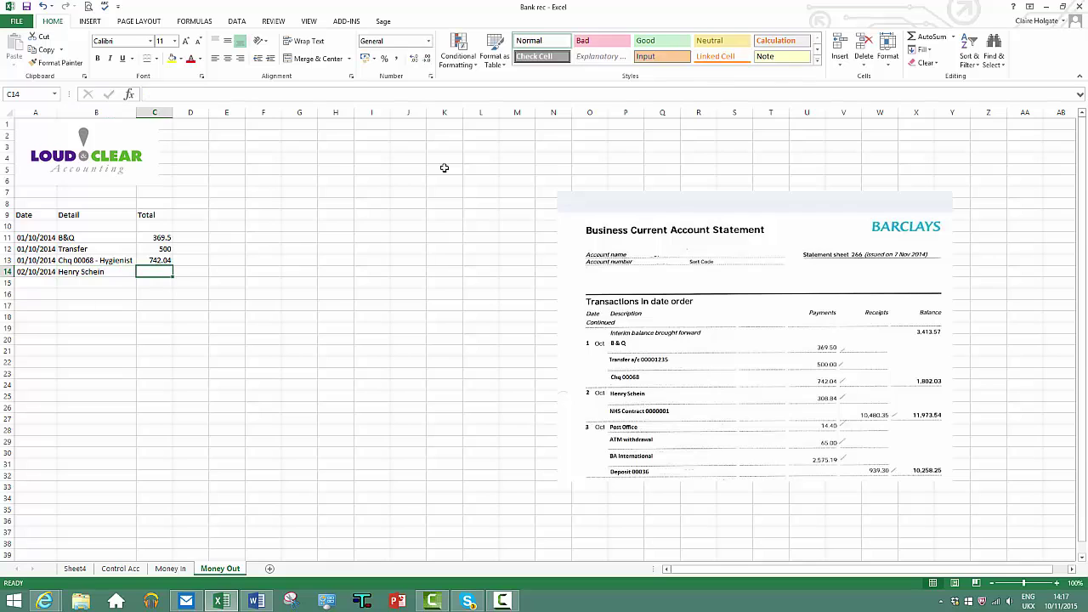
{"action": "type", "text": "308.84"}
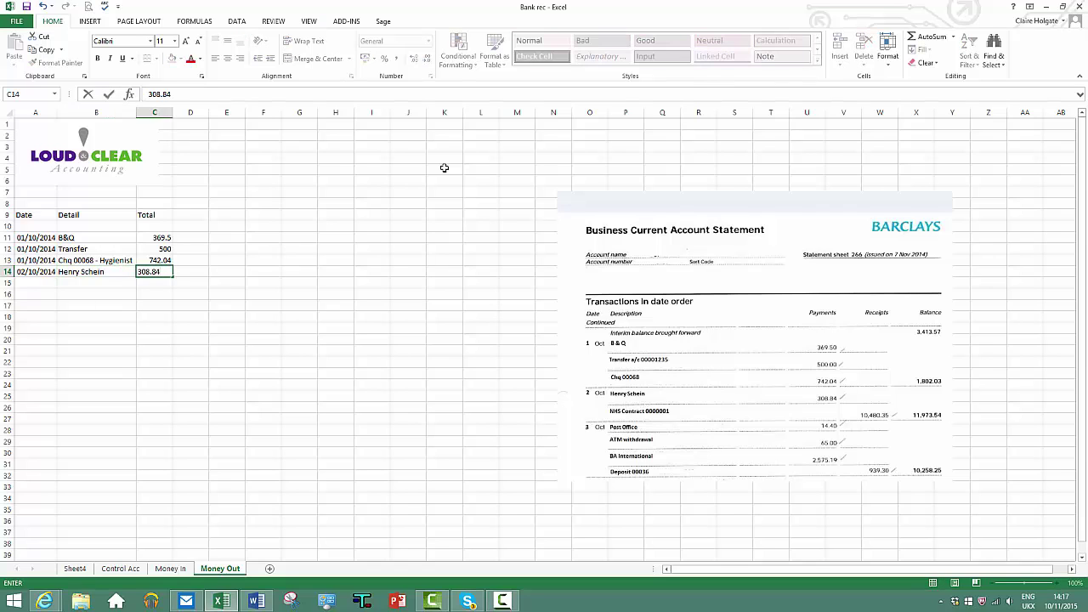
{"action": "key", "text": "Return"}
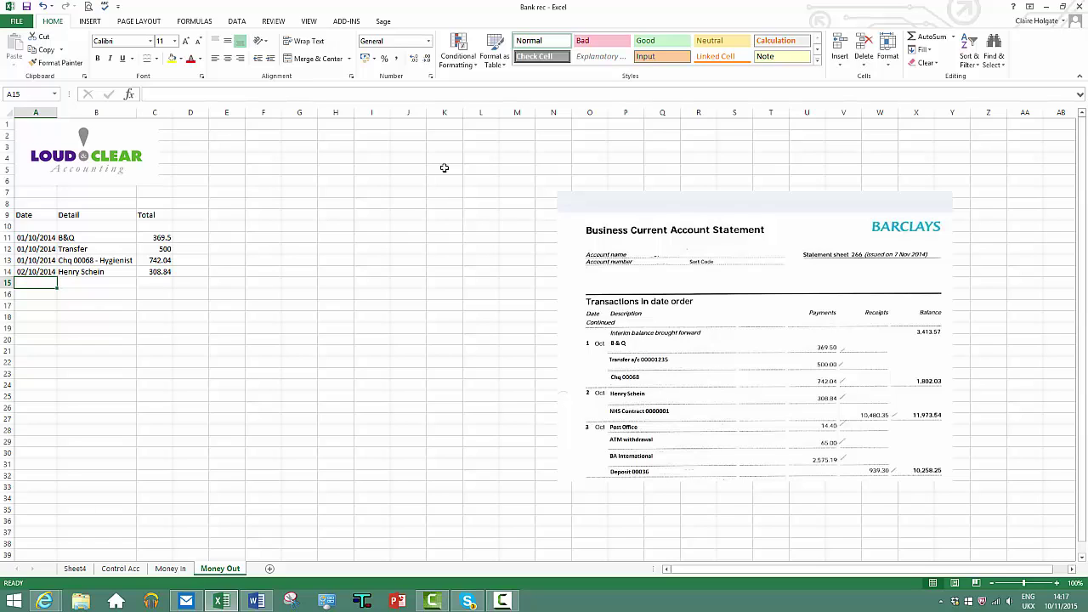
Enter the next payment in A15 to C15: date 3/10/14, detail Post Office, total 14.40
{"action": "type", "text": "3/10/14"}
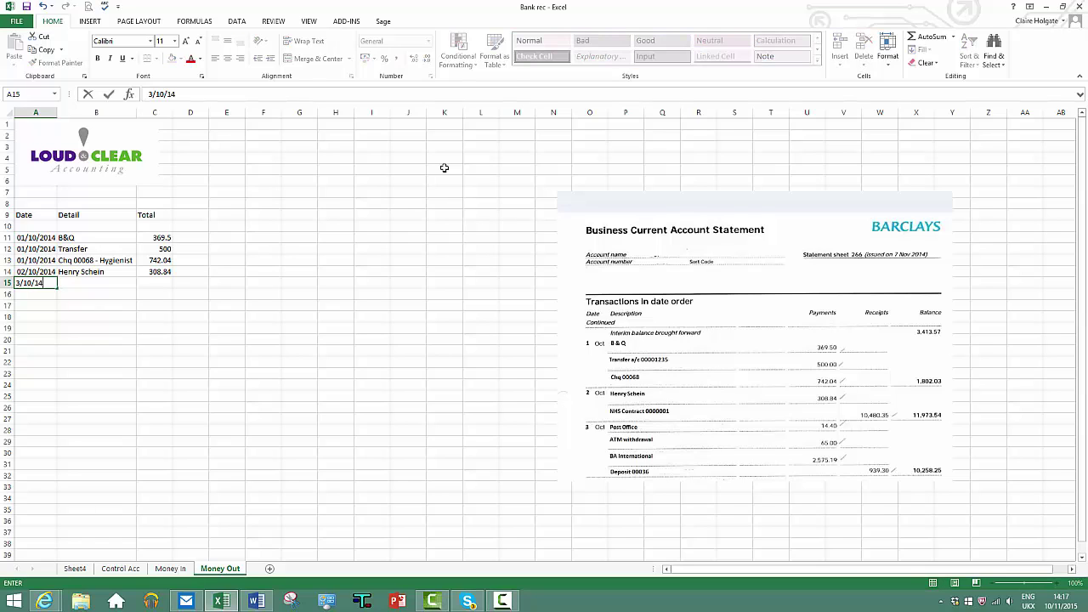
{"action": "key", "text": "Tab"}
{"action": "type", "text": "pO"}
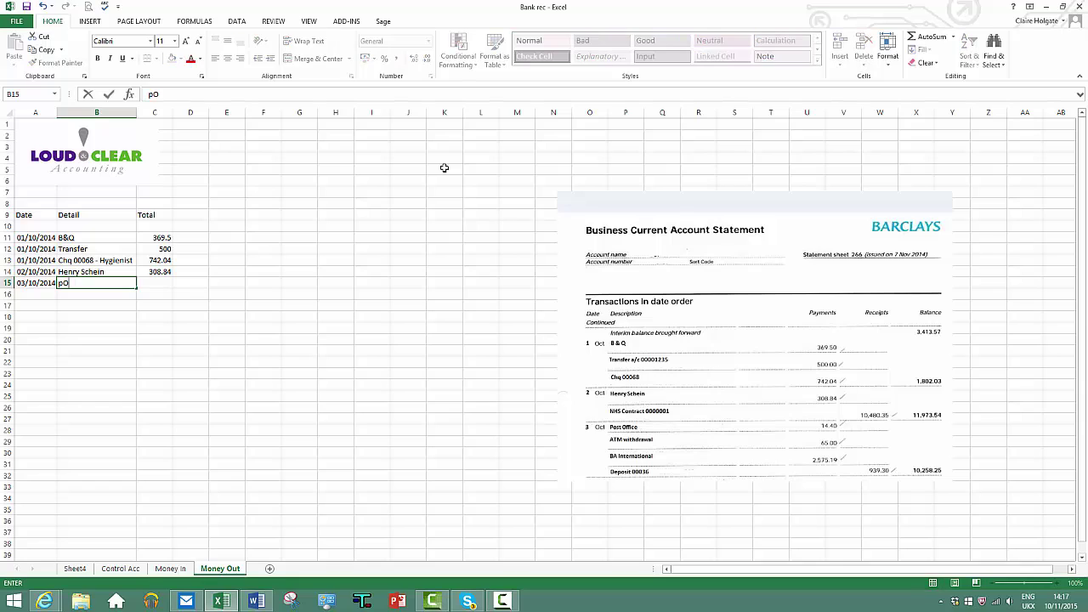
{"action": "type", "text": "st Office"}
{"action": "key", "text": "Tab"}
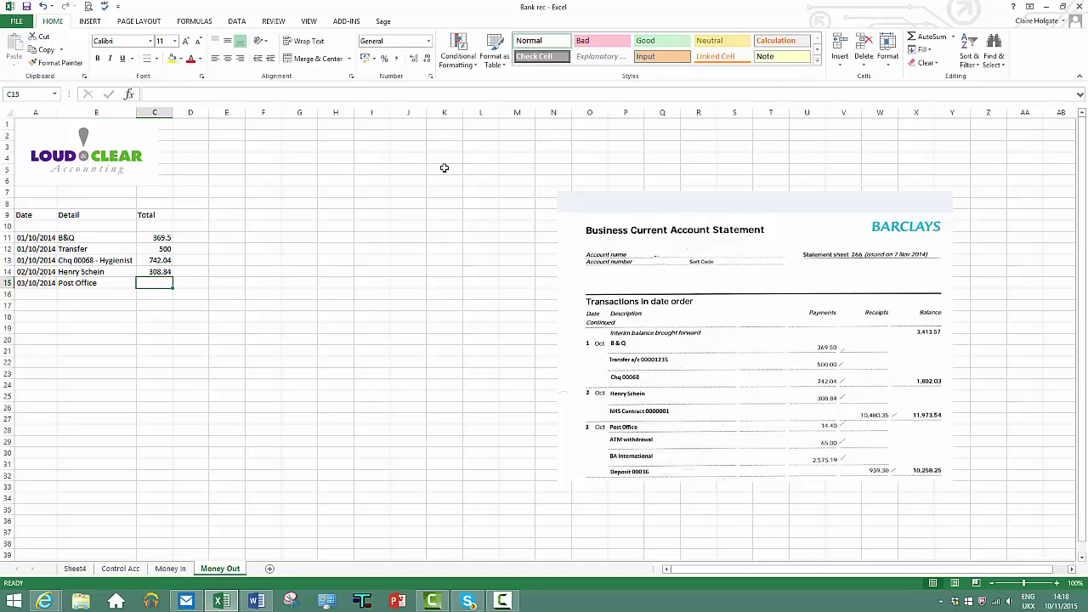
{"action": "type", "text": "14.40"}
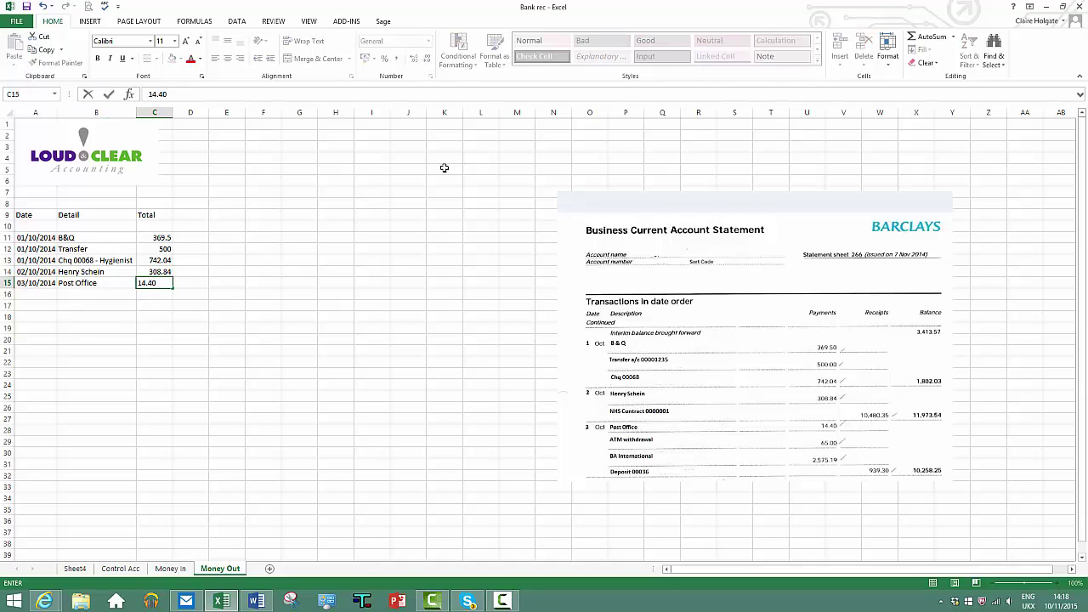
{"action": "key", "text": "Return"}
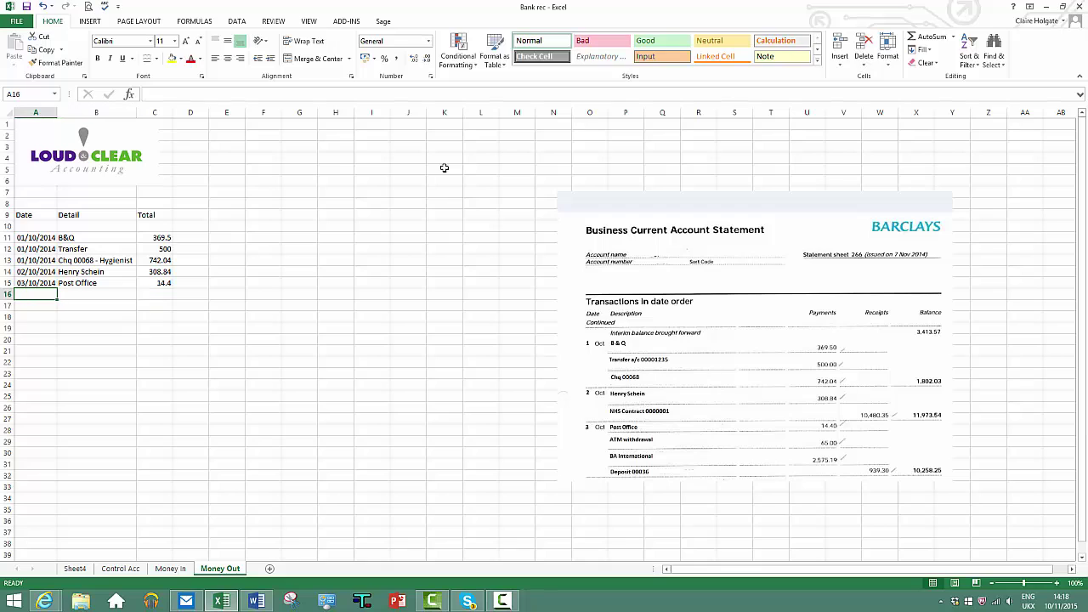
Enter the date 3/10/2014 in A16 and the detail Cash in B16
{"action": "type", "text": "Cash"}
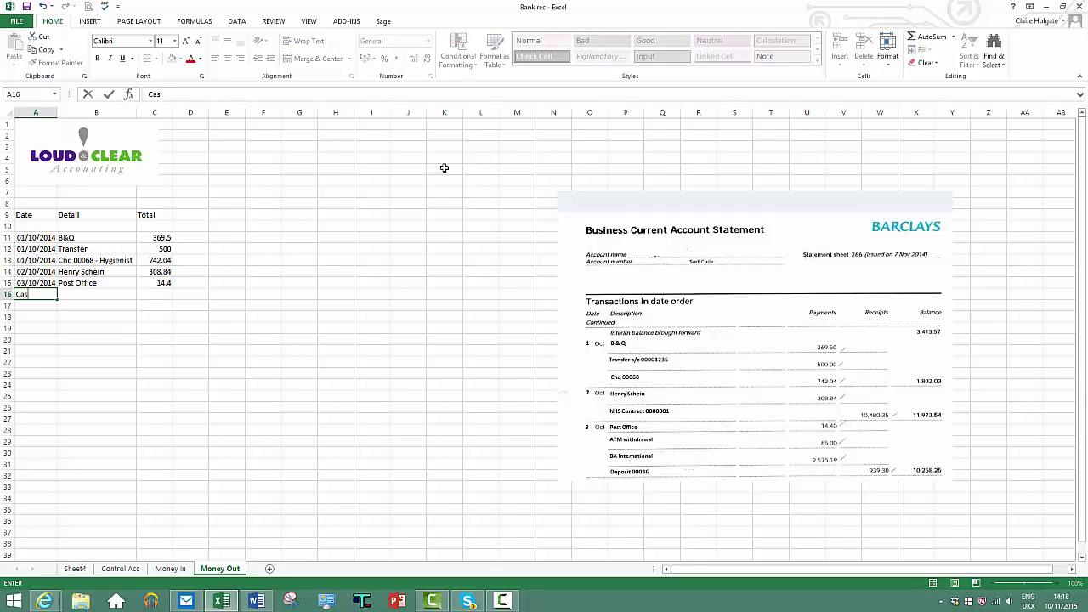
{"action": "key", "text": "BackSpace"}
{"action": "key", "text": "BackSpace"}
{"action": "key", "text": "BackSpace"}
{"action": "key", "text": "BackSpace"}
{"action": "type", "text": "3/10/2014"}
{"action": "key", "text": "Tab"}
{"action": "type", "text": "Cash"}
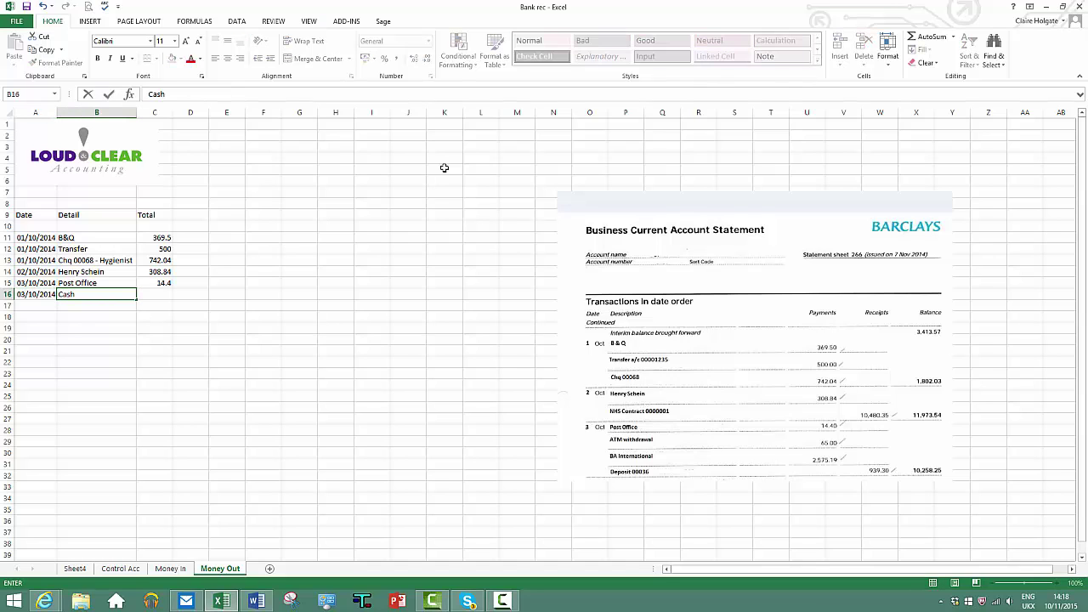
{"action": "key", "text": "Tab"}
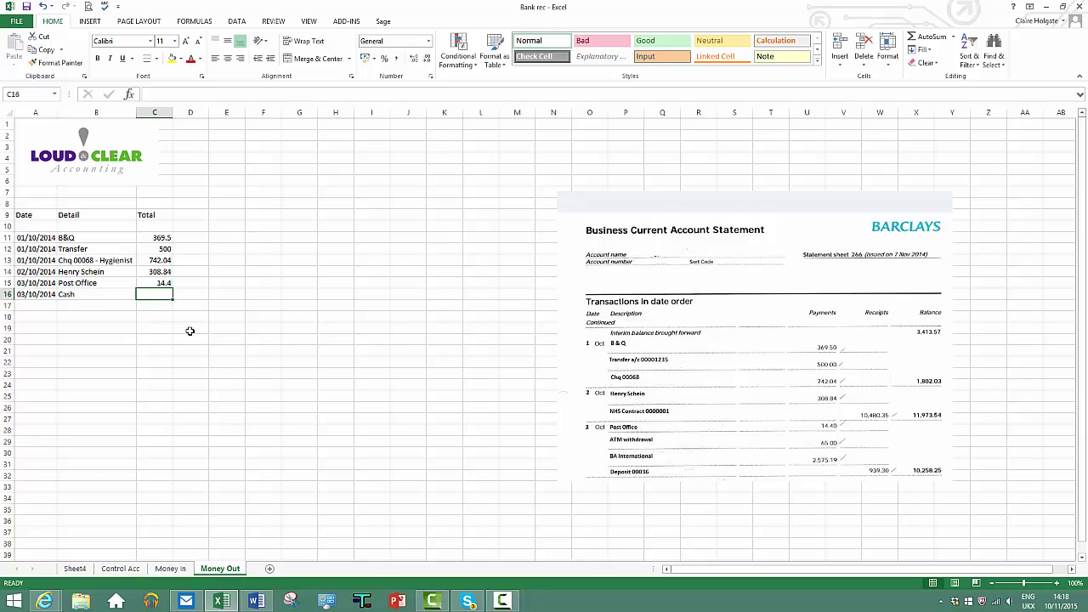
Extend the detail in B16 to Cash - petty cash and enter the amount 65 in C16
{"action": "left_click", "coordinate": [92, 299]}
{"action": "left_click", "coordinate": [186, 92]}
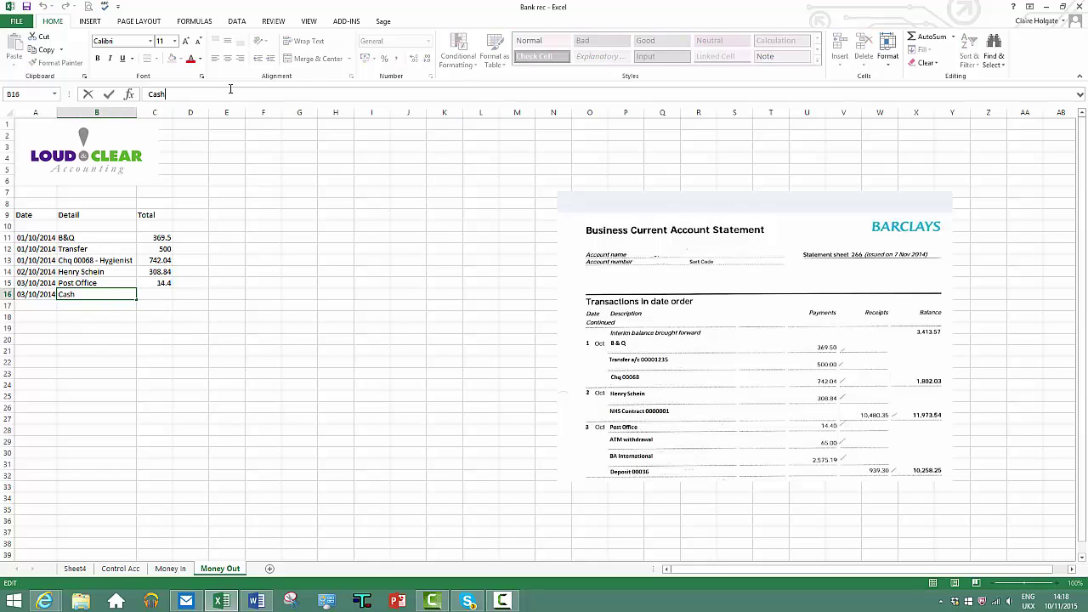
{"action": "type", "text": "- peety"}
{"action": "key", "text": "BackSpace"}
{"action": "key", "text": "BackSpace"}
{"action": "type", "text": "tty cash"}
{"action": "key", "text": "Return"}
{"action": "key", "text": "Up"}
{"action": "key", "text": "Right"}
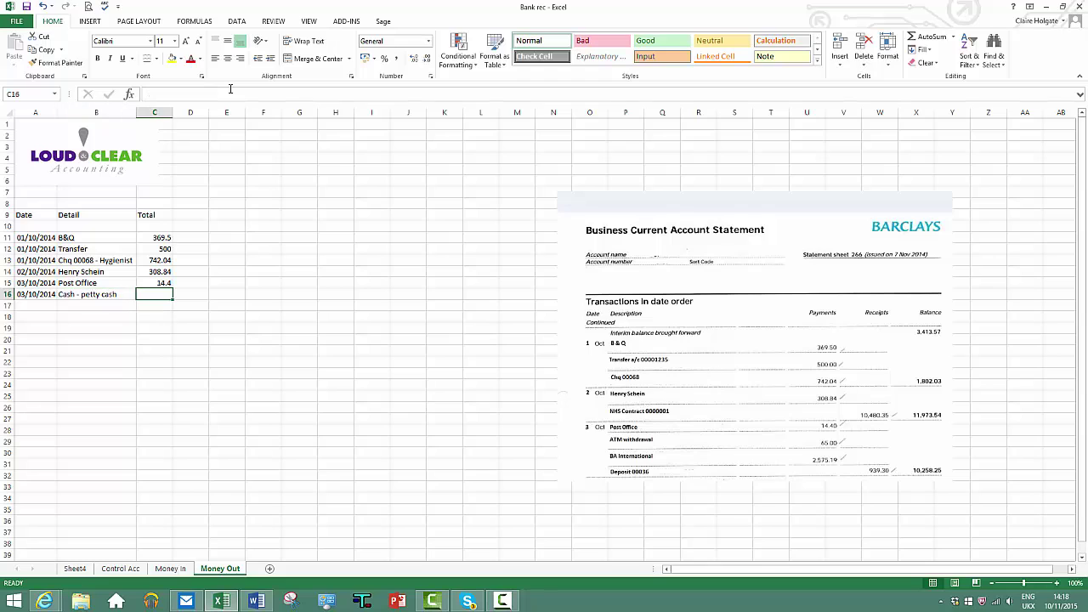
{"action": "type", "text": "65"}
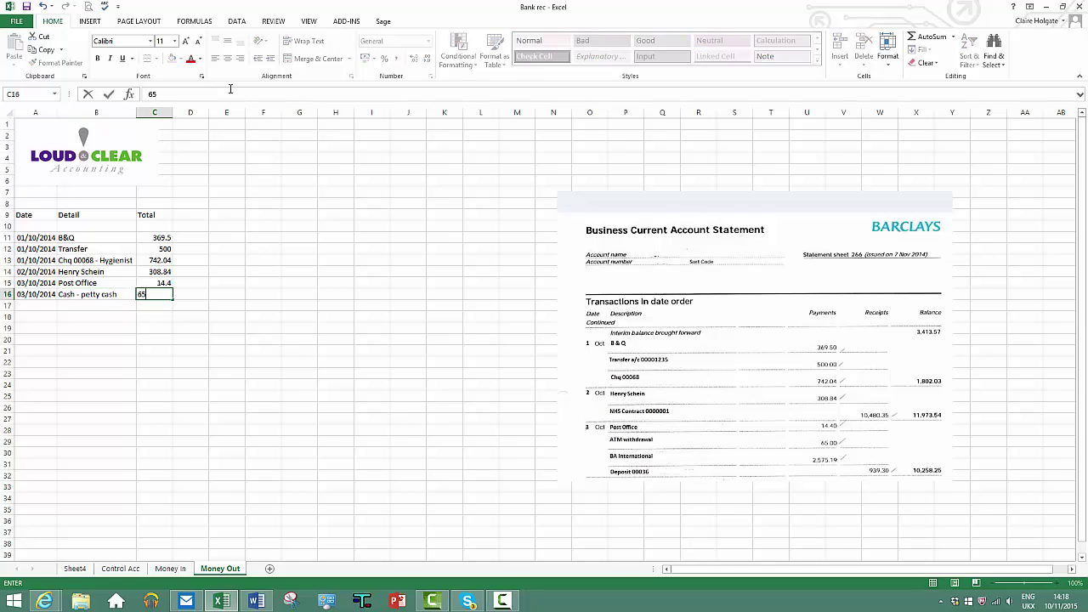
{"action": "key", "text": "Return"}
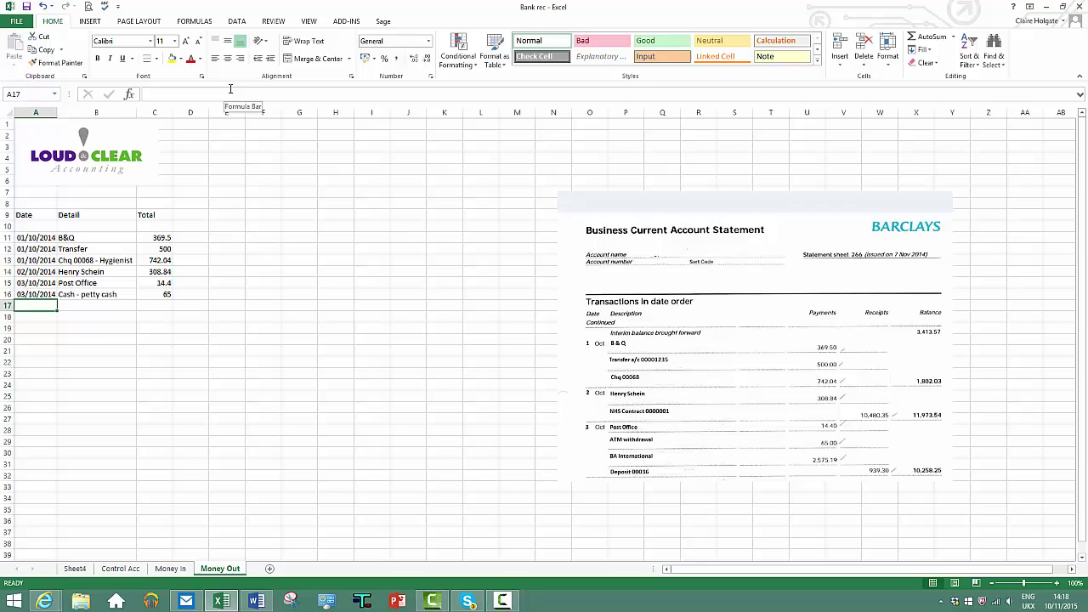
Enter the last payment in A17 to C17: date 3/10/14, detail BA International, total 2575.19
{"action": "type", "text": "3/10/14"}
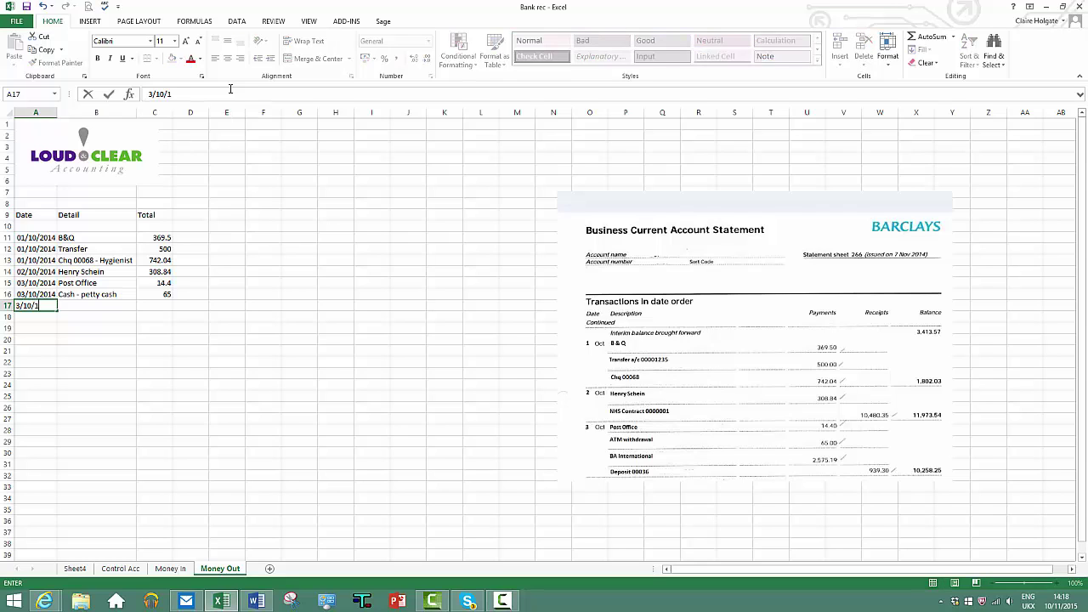
{"action": "key", "text": "Tab"}
{"action": "type", "text": "BA I"}
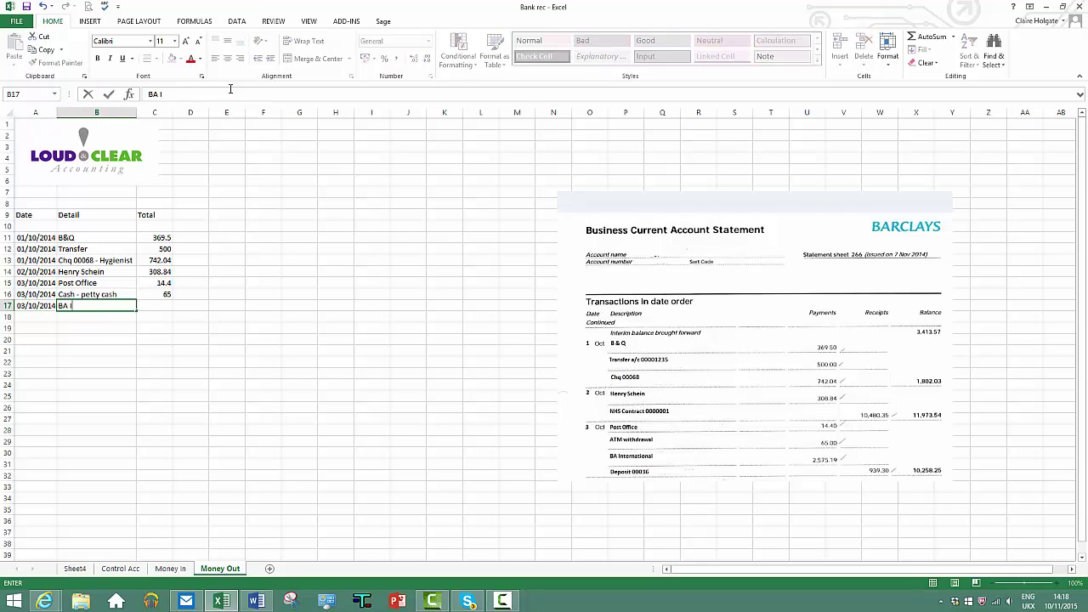
{"action": "type", "text": "nternational"}
{"action": "key", "text": "Tab"}
{"action": "type", "text": "257"}
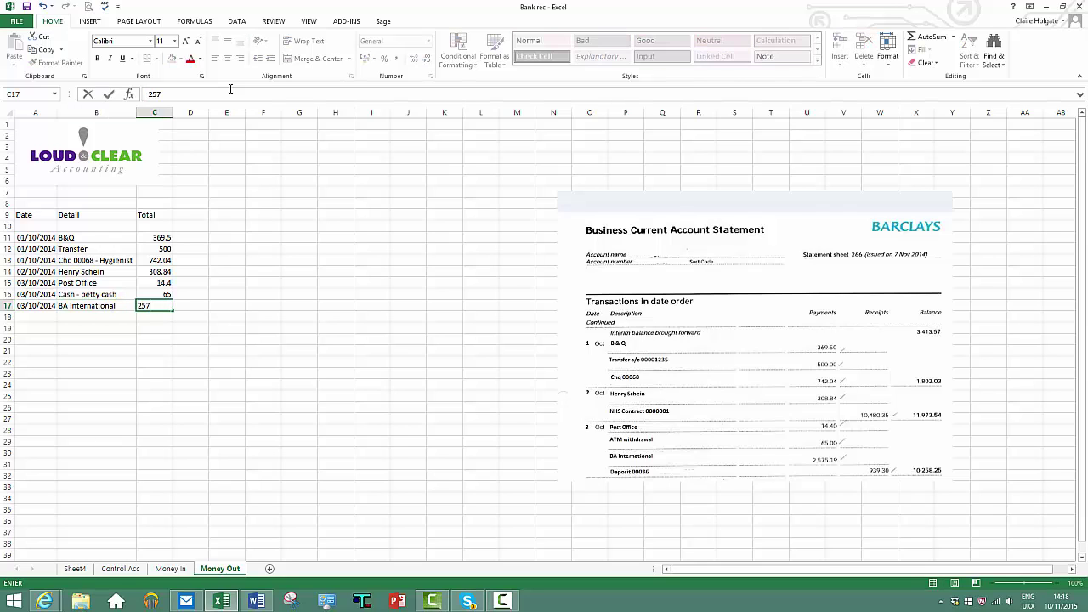
{"action": "type", "text": "5.19"}
{"action": "key", "text": "Return"}
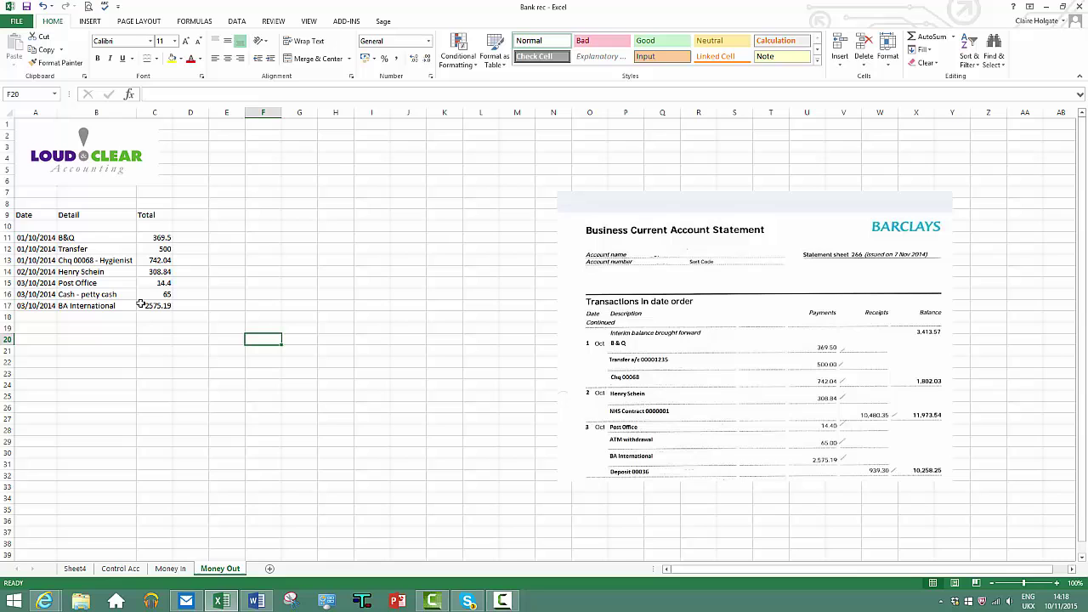
Add an AutoSum total of the Money Out payments from C11 down in cell C19
{"action": "left_click_drag", "start_coordinate": [150, 327], "coordinate": [154, 238]}
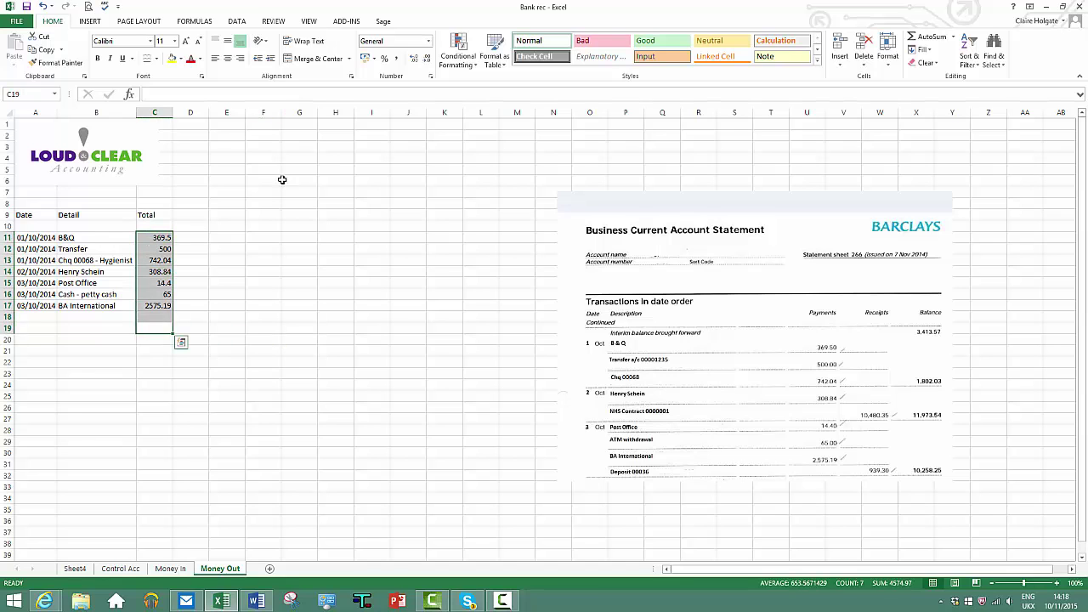
{"action": "left_click", "coordinate": [929, 37]}
{"action": "left_click", "coordinate": [255, 384]}
On the Control Acc sheet, link the Money Out figure in E17 to the negative of the Money Out sheet's total in C19
{"action": "left_click", "coordinate": [119, 569]}
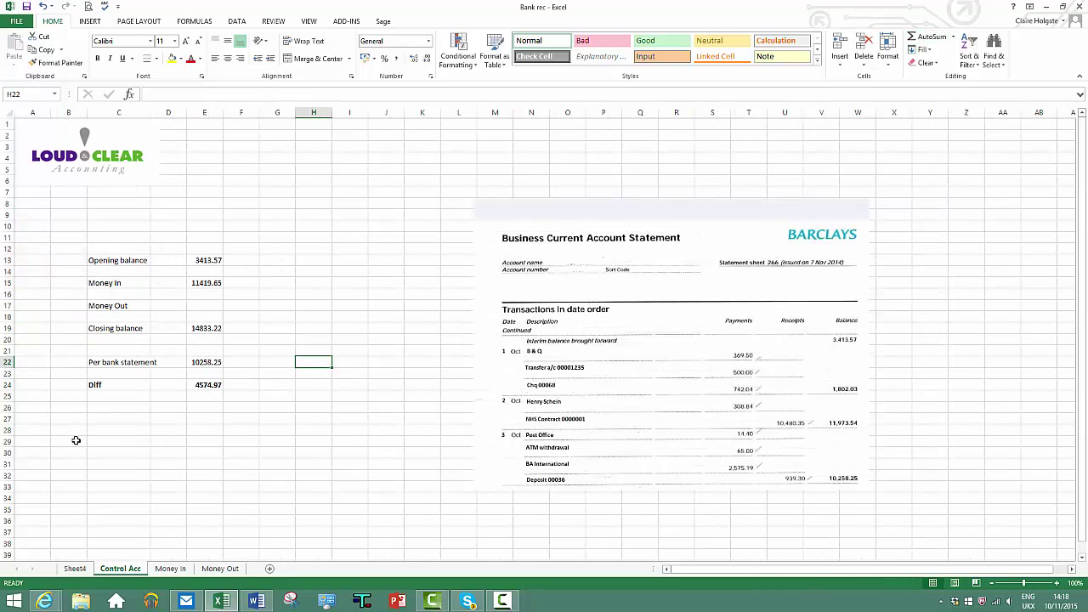
{"action": "left_click", "coordinate": [204, 304]}
{"action": "type", "text": "=-"}
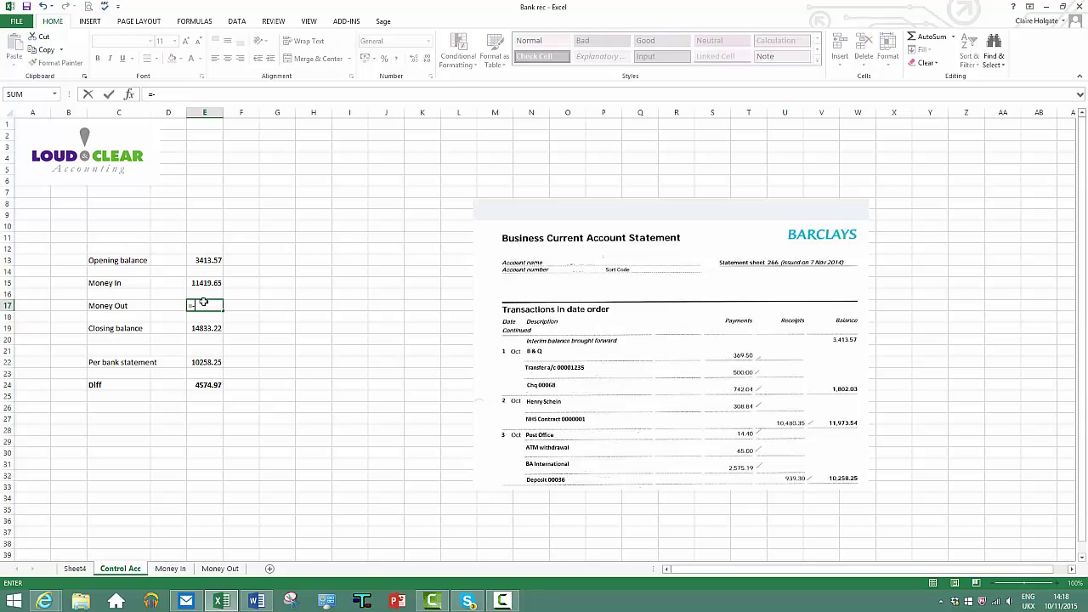
{"action": "left_click", "coordinate": [220, 568]}
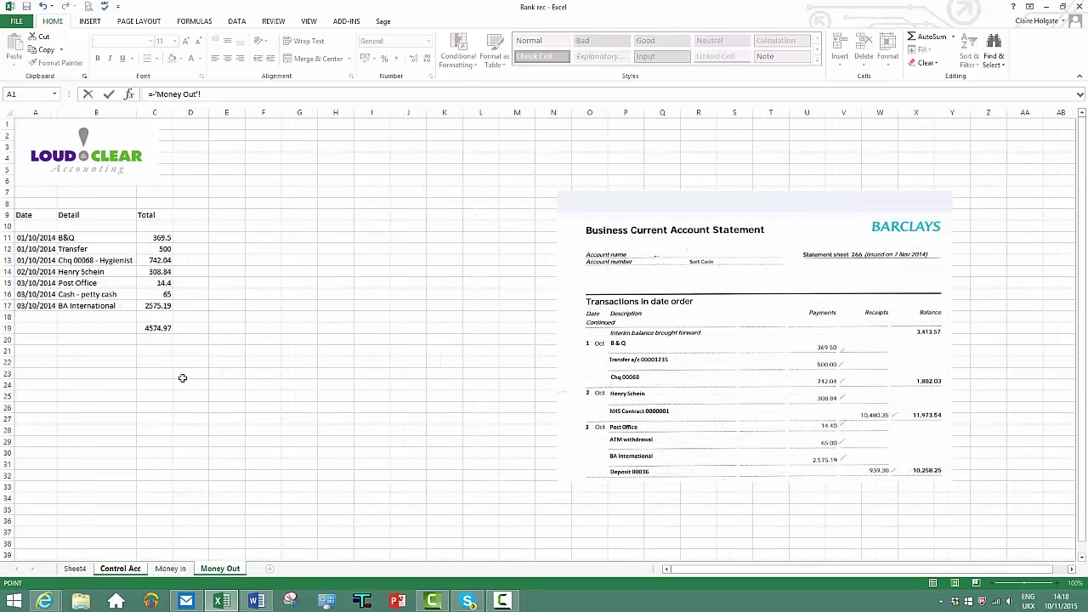
{"action": "left_click", "coordinate": [156, 328]}
{"action": "key", "text": "Return"}
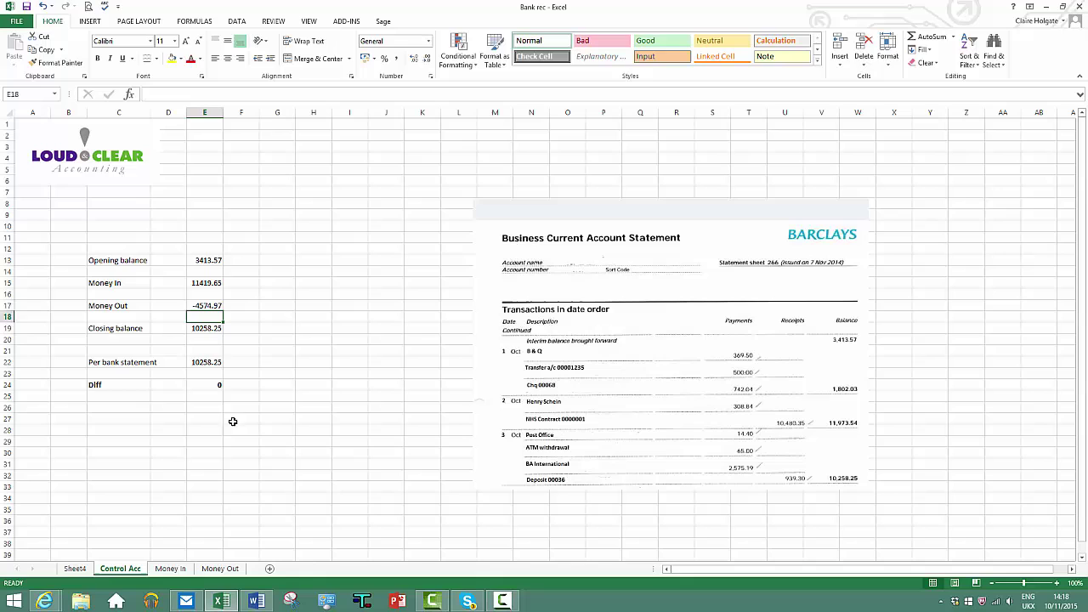
{"action": "left_click", "coordinate": [292, 409]}
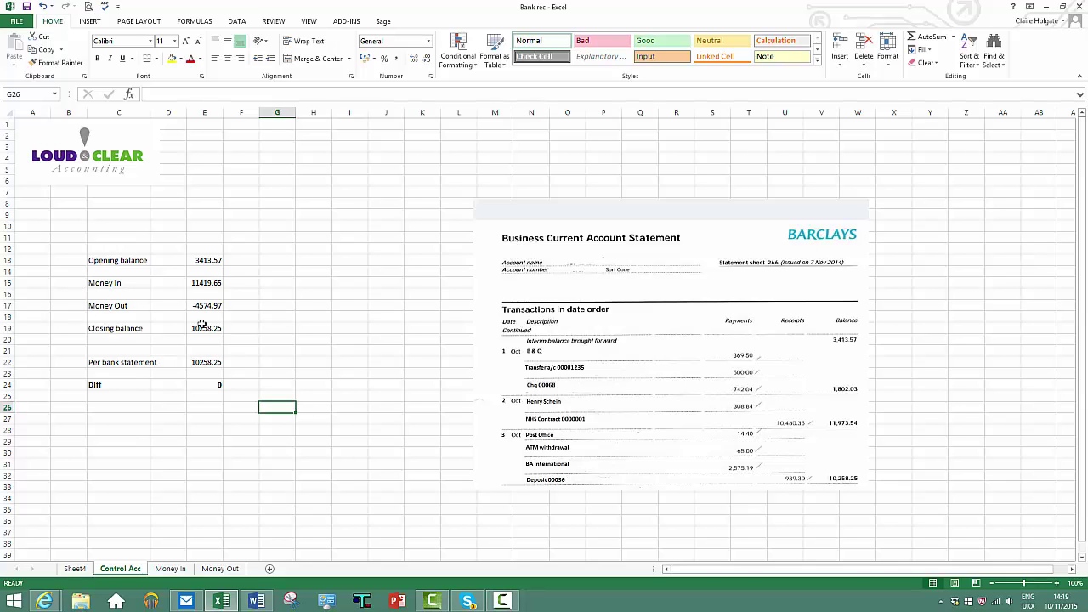
On the Money In sheet, add an NHS column heading in D11 and enter 10480.35 in D13 for the NHS contract
{"action": "left_click", "coordinate": [170, 569]}
{"action": "left_click", "coordinate": [161, 249]}
{"action": "left_click", "coordinate": [161, 238]}
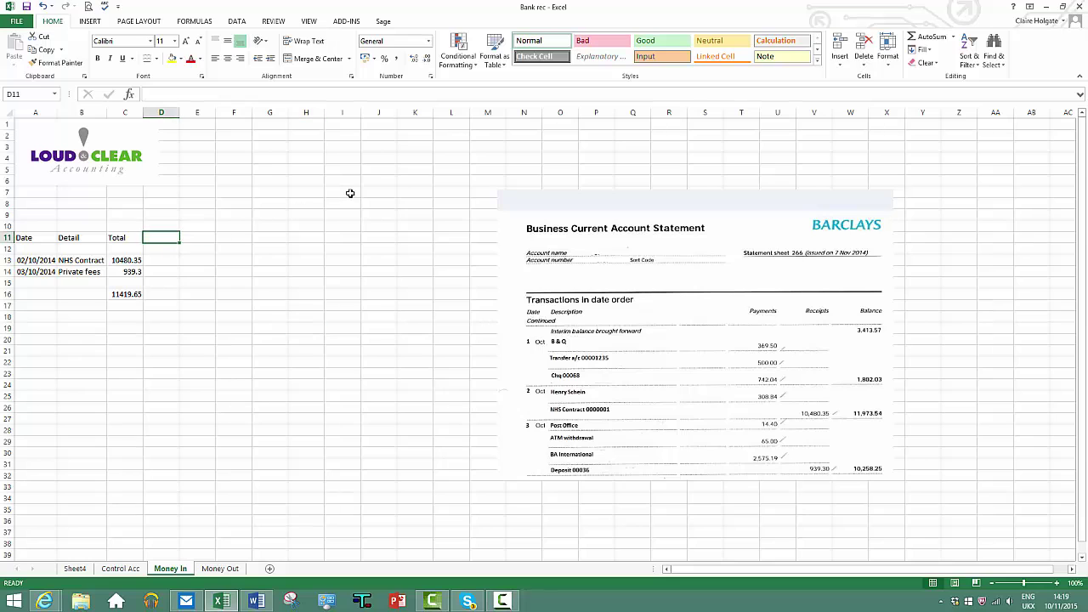
{"action": "type", "text": "NHS"}
{"action": "key", "text": "Return"}
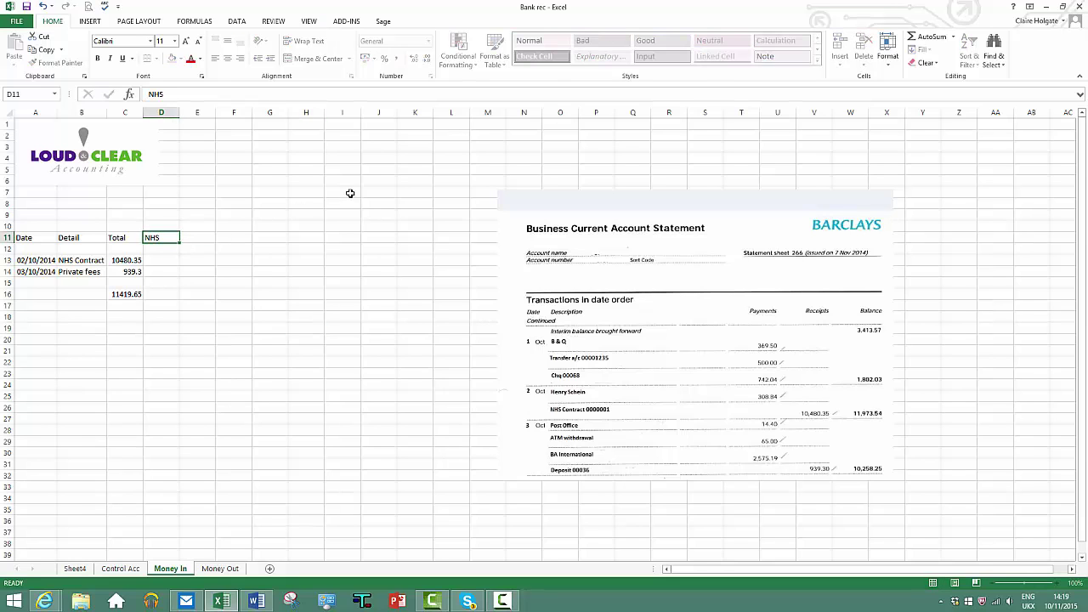
{"action": "key", "text": "Down"}
{"action": "type", "text": "10"}
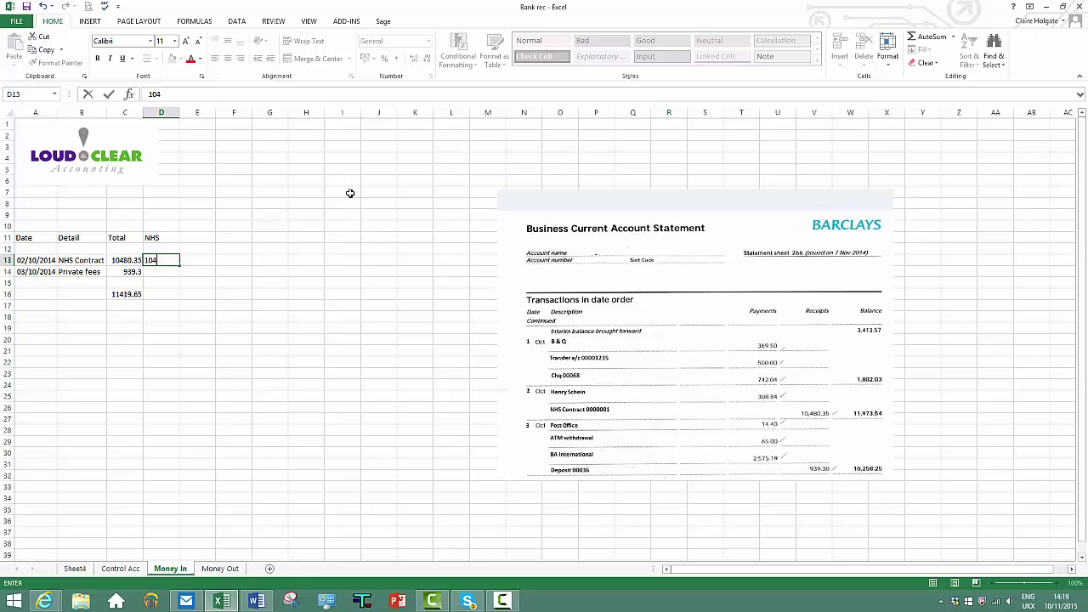
{"action": "type", "text": "480.35"}
Add a Private fees heading in E11, enter 939.3 in E14, and widen column E to fit the heading
{"action": "left_click", "coordinate": [200, 237]}
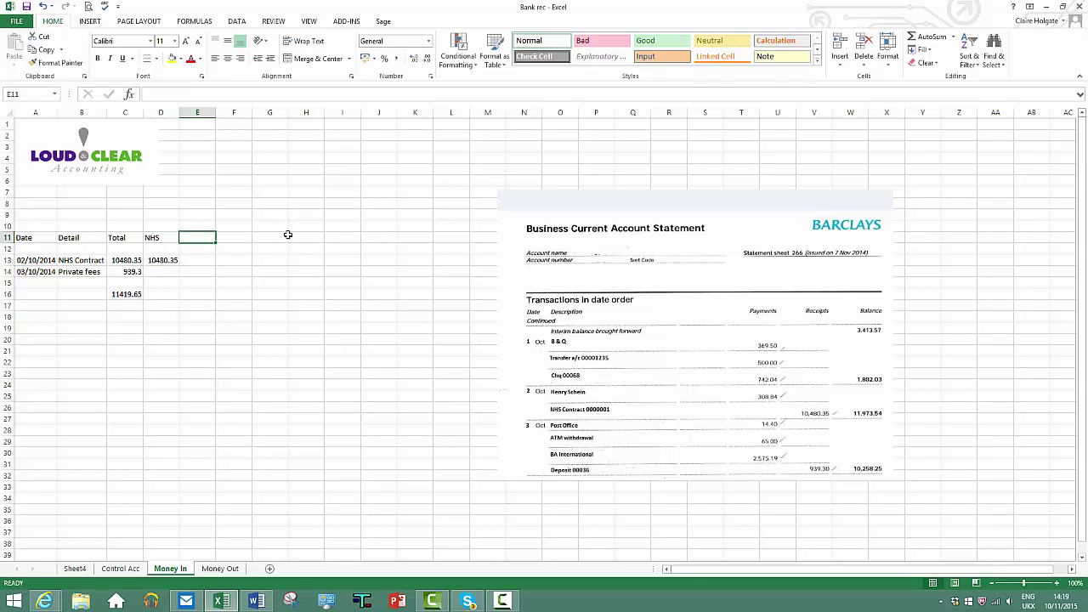
{"action": "type", "text": "pRIVATE"}
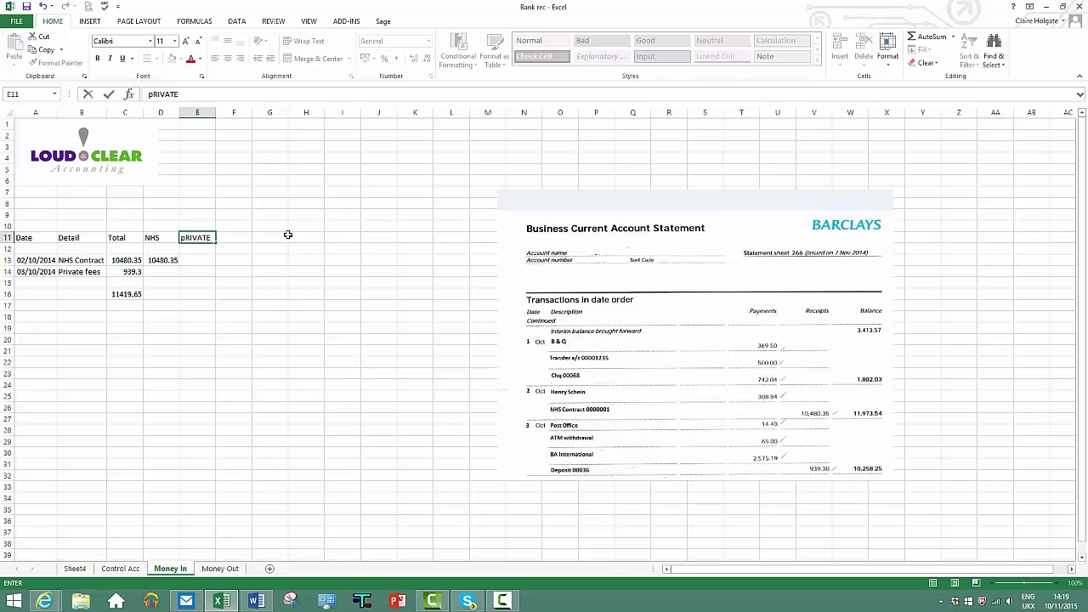
{"action": "type", "text": " fees"}
{"action": "left_click", "coordinate": [283, 354]}
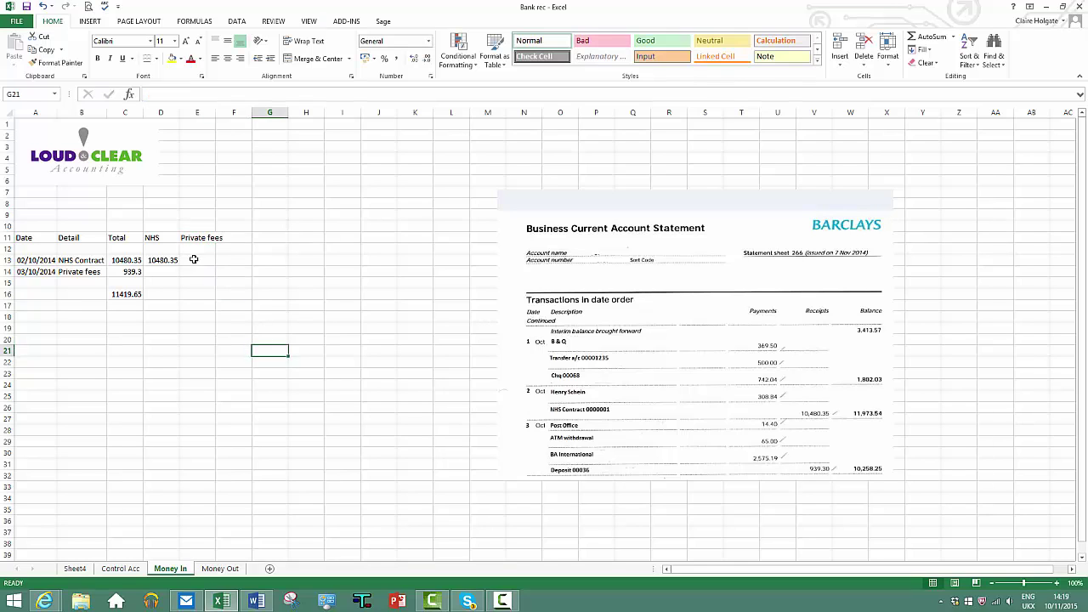
{"action": "left_click", "coordinate": [188, 270]}
{"action": "type", "text": "939.3"}
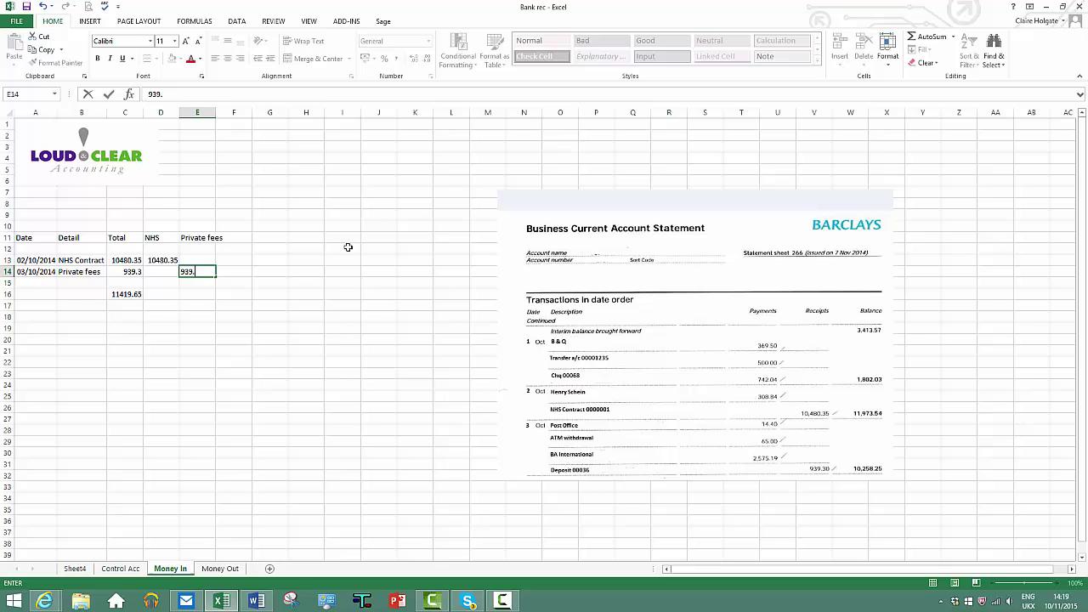
{"action": "left_click", "coordinate": [348, 284]}
{"action": "left_click_drag", "start_coordinate": [217, 115], "coordinate": [226, 116]}
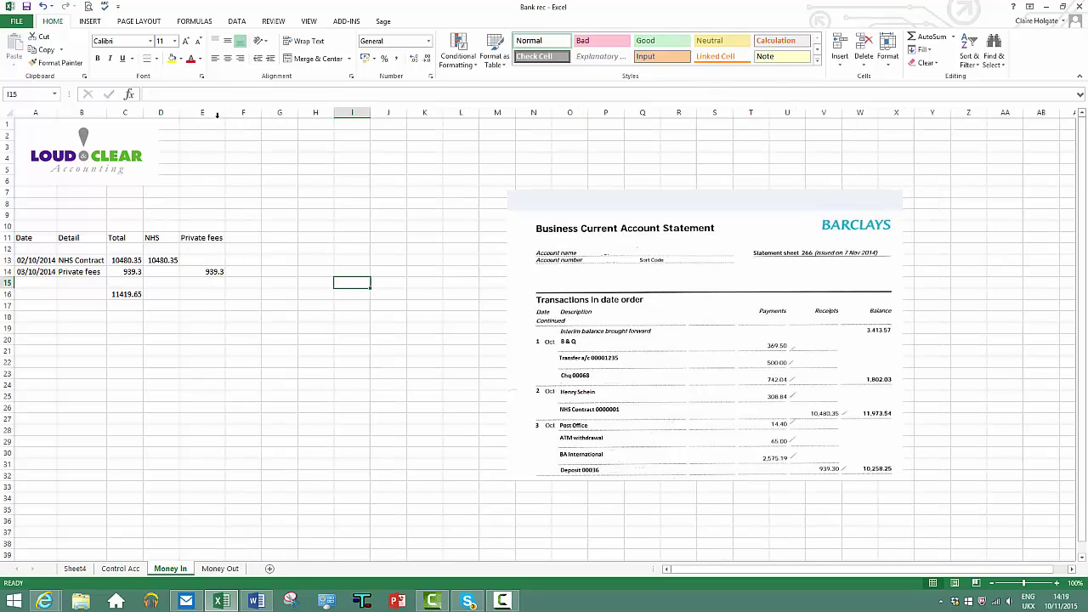
Fill the Money In total formula from C16 across to the NHS and Private fees columns, D16 to E16
{"action": "left_click", "coordinate": [125, 294]}
{"action": "left_click_drag", "start_coordinate": [191, 299], "coordinate": [219, 298]}
{"action": "left_click", "coordinate": [246, 372]}
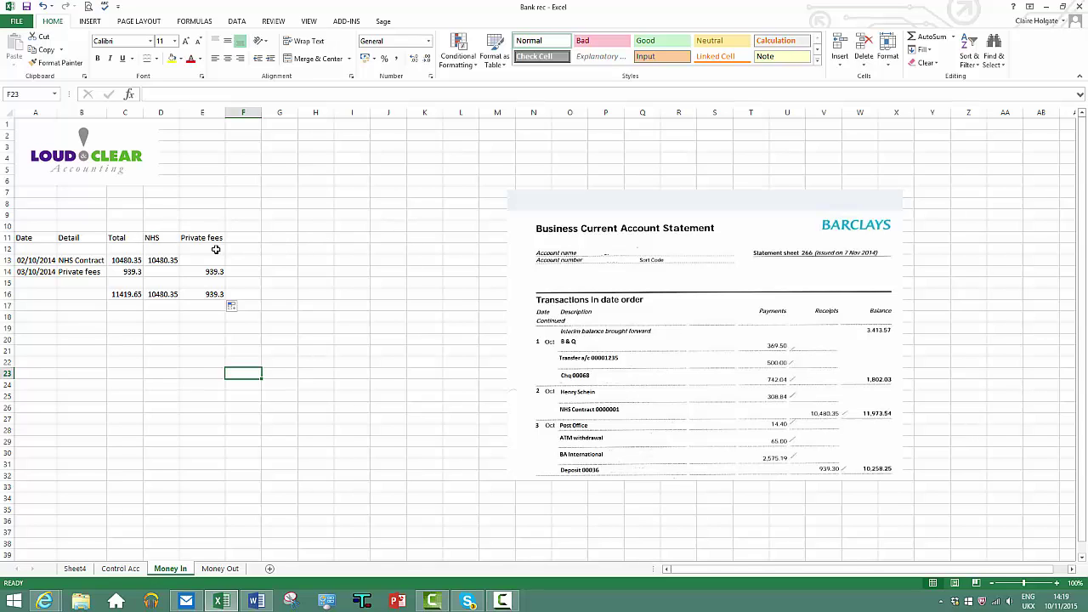
On the Money Out sheet, add the analysis column headings Repairs, Transfer and Hygienist in D9 to F9
{"action": "left_click", "coordinate": [219, 569]}
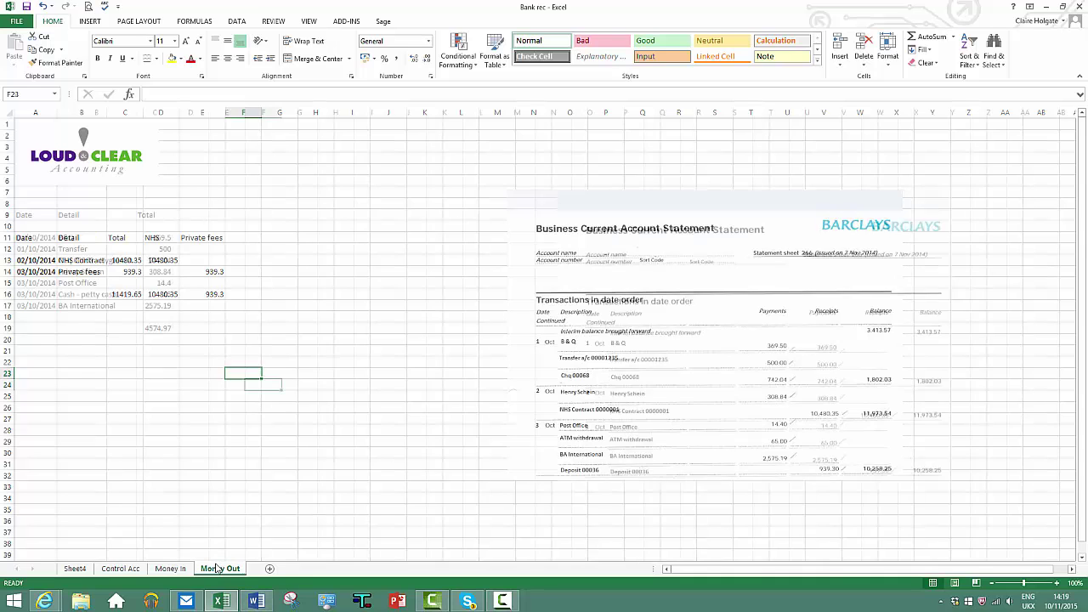
{"action": "left_click", "coordinate": [193, 217]}
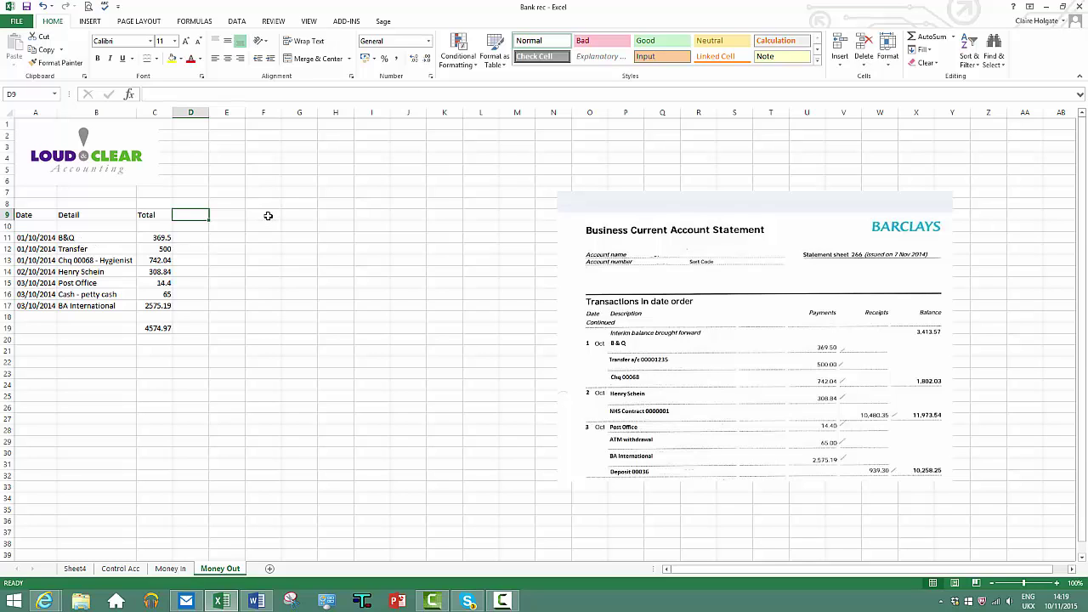
{"action": "type", "text": "Repai"}
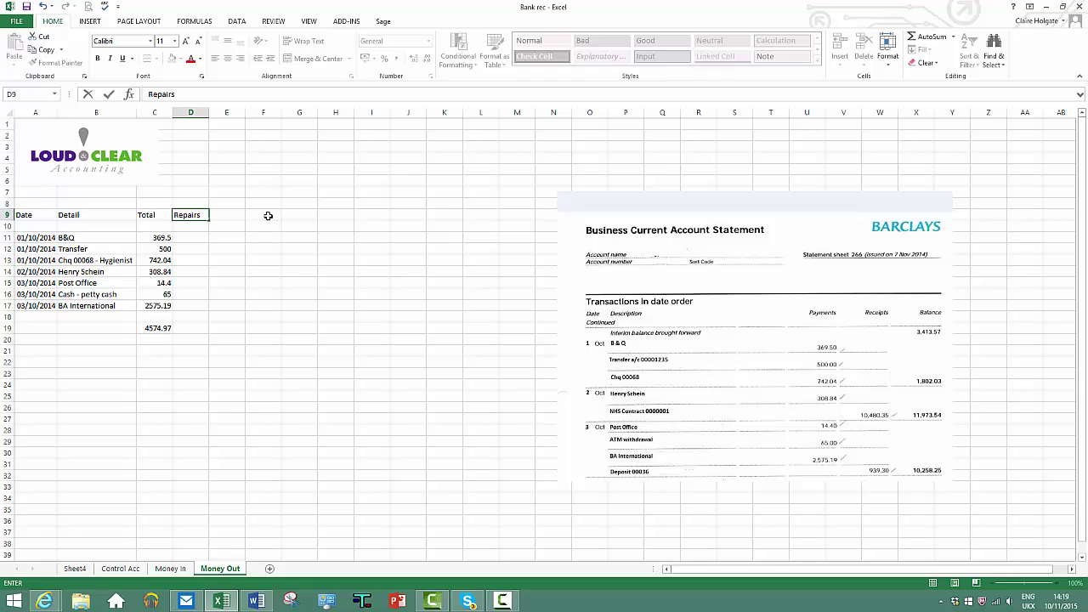
{"action": "type", "text": "rs"}
{"action": "key", "text": "Tab"}
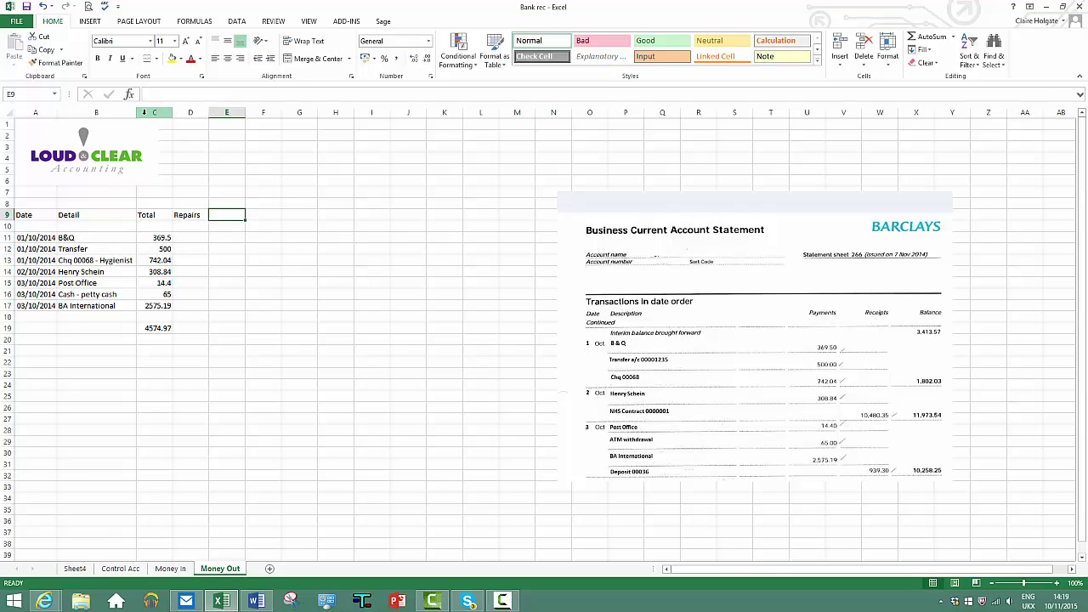
{"action": "type", "text": "Transfer"}
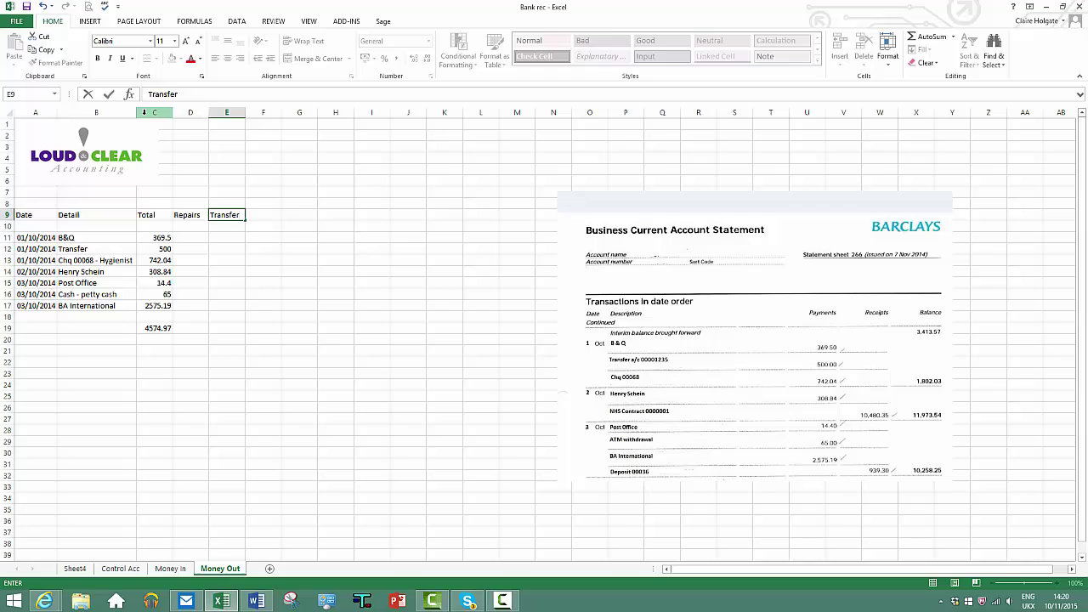
{"action": "key", "text": "Tab"}
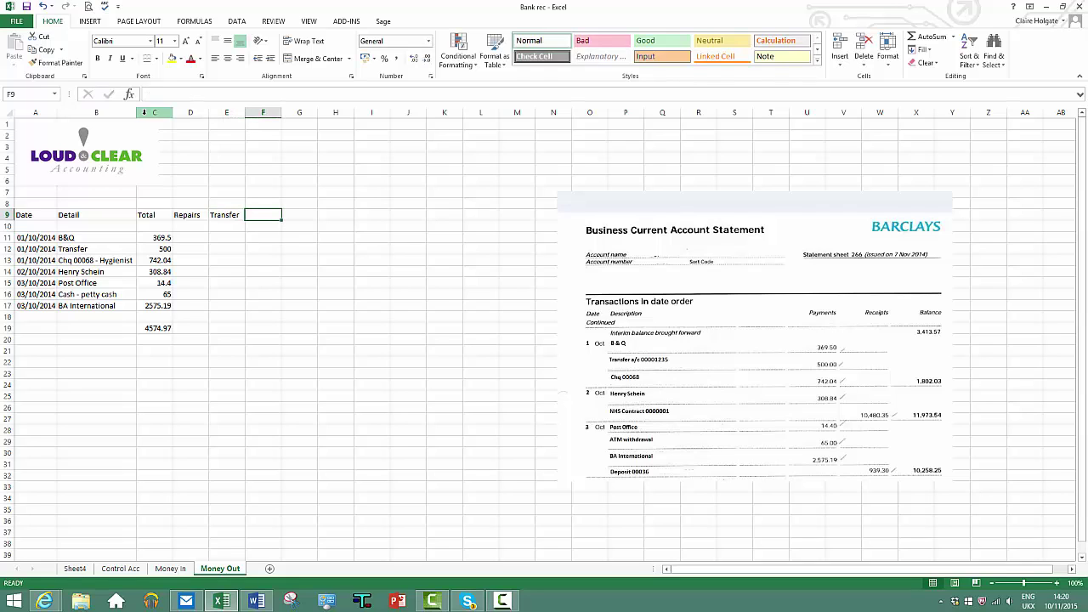
{"action": "type", "text": "Hyg"}
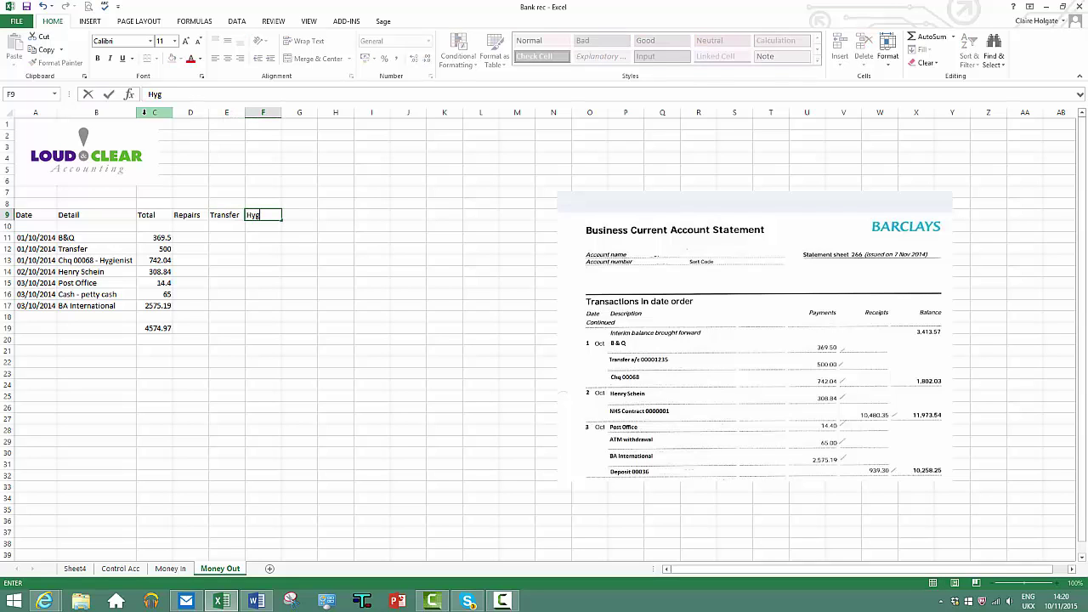
{"action": "type", "text": "ienist"}
{"action": "key", "text": "Tab"}
Add the remaining analysis headings Materials, PPS and Cash in G9 to I9
{"action": "type", "text": "Ma"}
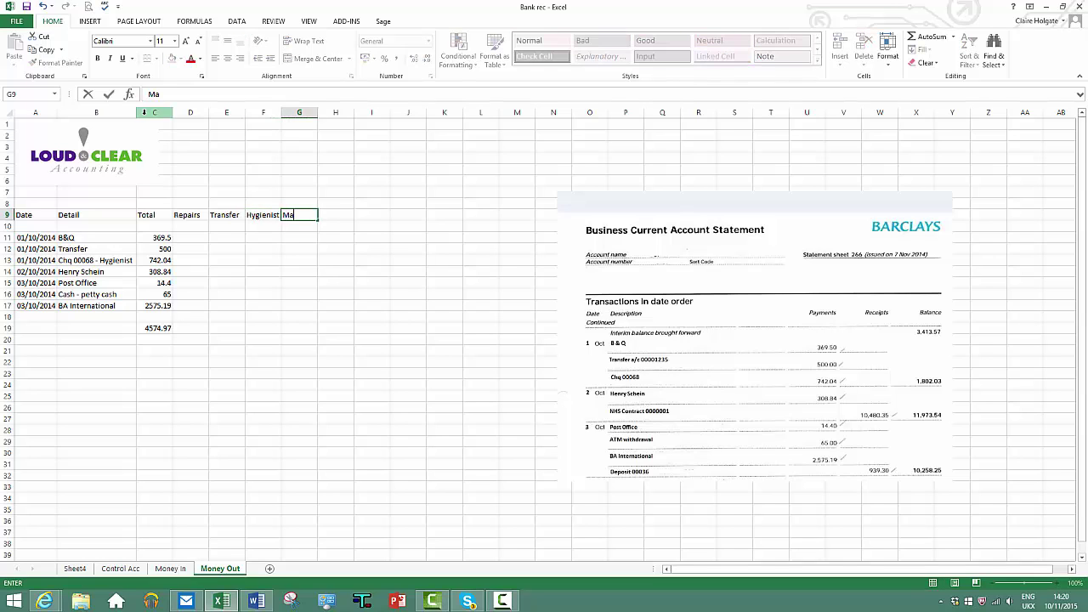
{"action": "type", "text": "terials"}
{"action": "key", "text": "Tab"}
{"action": "type", "text": "PPS"}
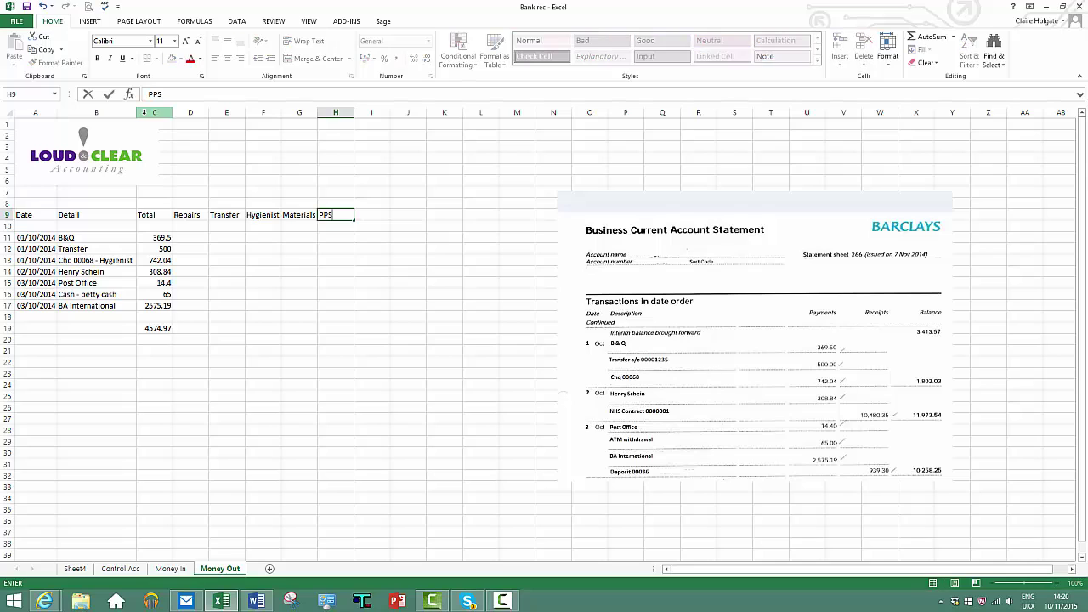
{"action": "key", "text": "Tab"}
{"action": "type", "text": "C"}
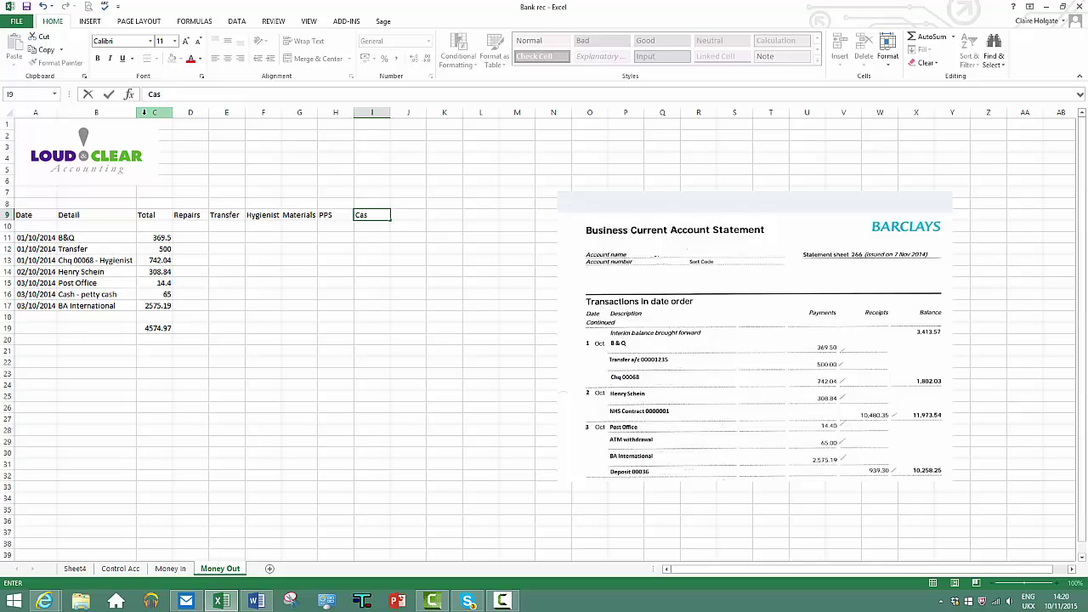
{"action": "type", "text": "ash"}
Analyse the first two payments: enter 369.50 under Repairs in D11 and 500 under Transfer in E12
{"action": "left_click", "coordinate": [191, 238]}
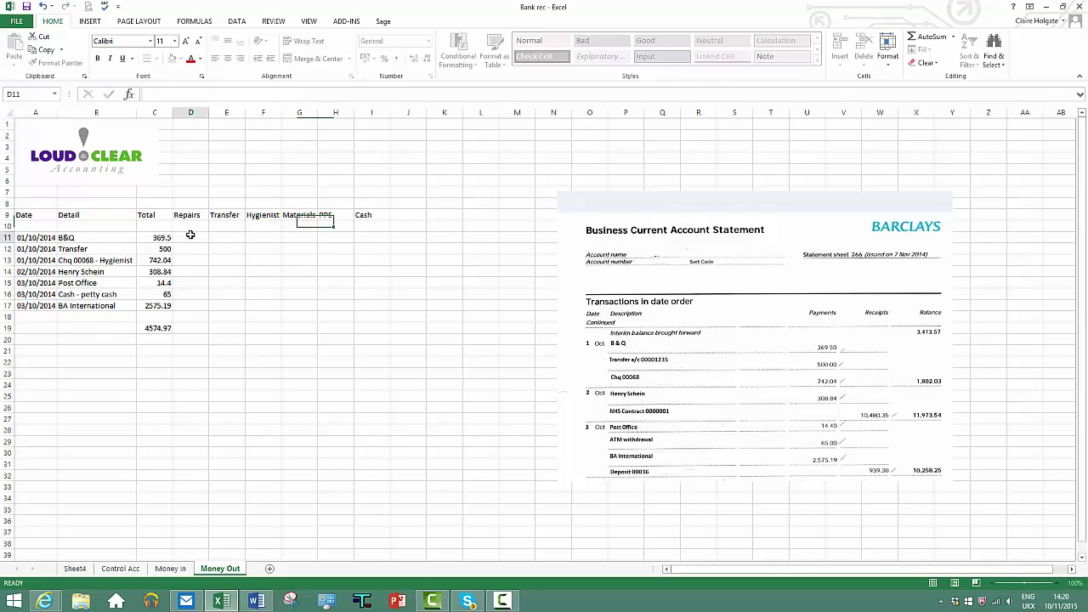
{"action": "type", "text": "369.50"}
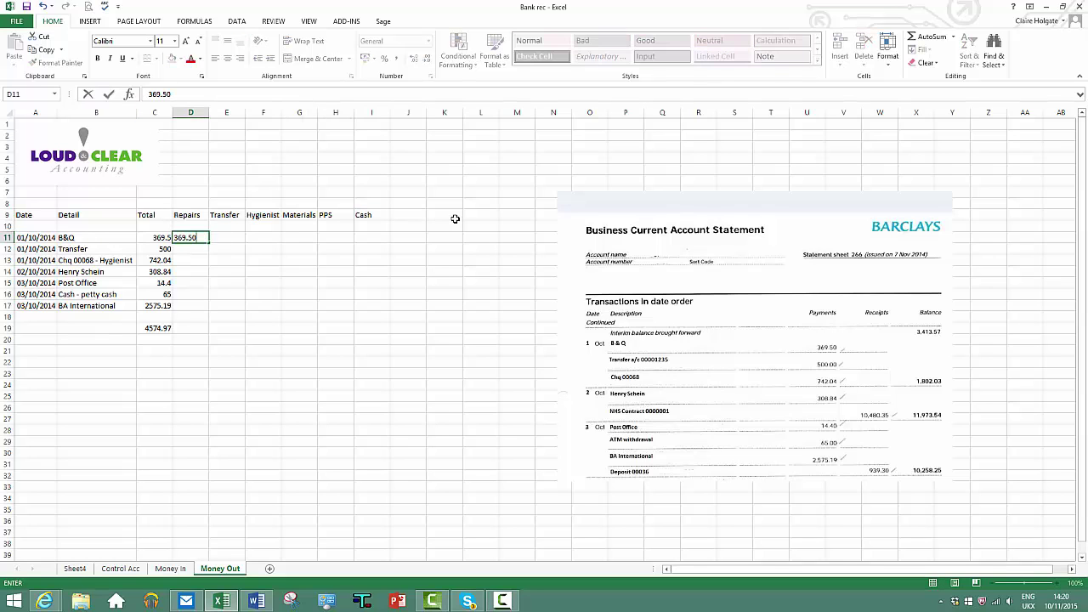
{"action": "key", "text": "Return"}
{"action": "key", "text": "Right"}
{"action": "type", "text": "500"}
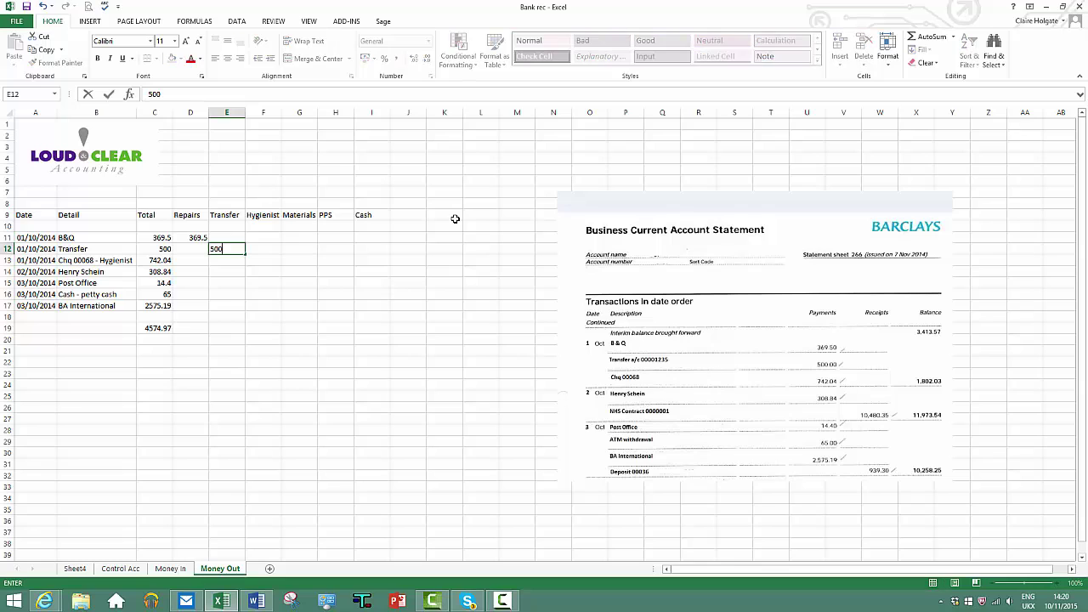
{"action": "key", "text": "Return"}
Enter 742.04 under Hygienist in F13 and 308.84 under Materials in G14
{"action": "key", "text": "Right"}
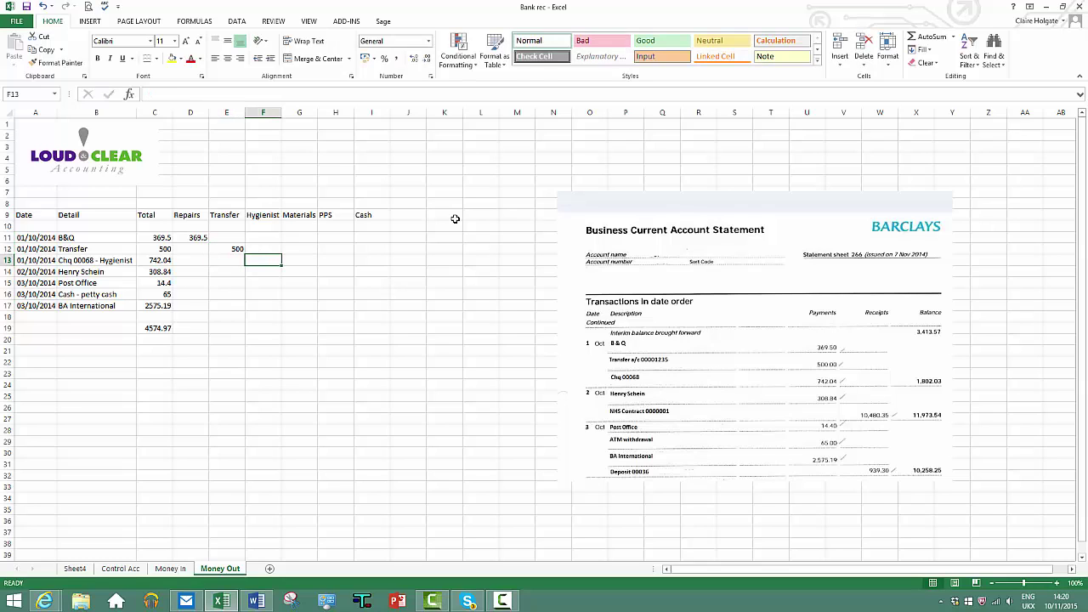
{"action": "type", "text": "742."}
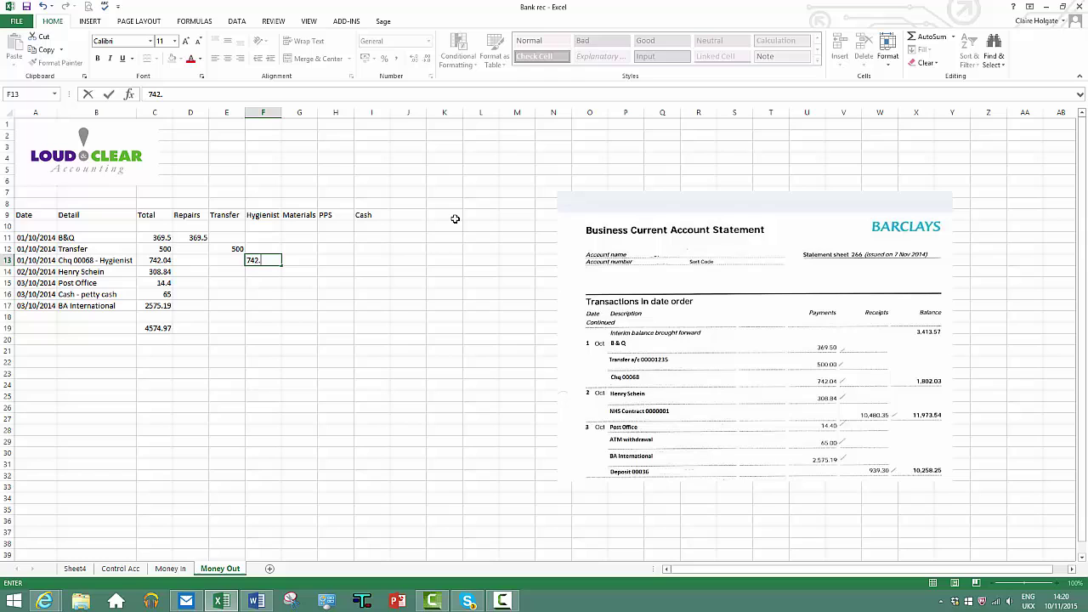
{"action": "type", "text": "04"}
{"action": "key", "text": "Return"}
{"action": "key", "text": "Right"}
{"action": "type", "text": "308."}
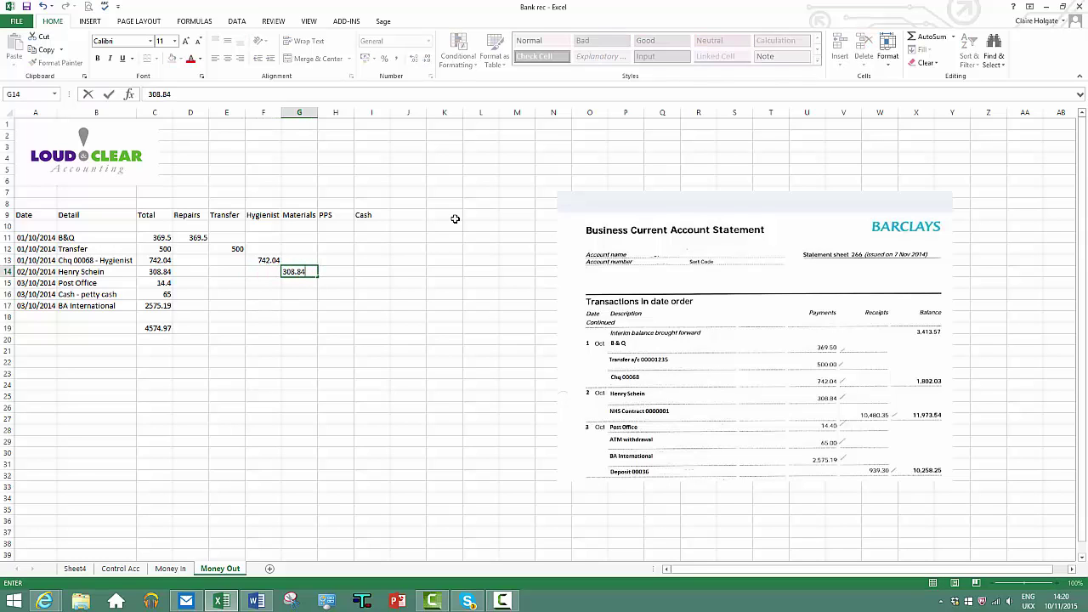
{"action": "type", "text": "84"}
{"action": "key", "text": "Return"}
Enter the Post Office amount 14.4 under PPS in H15 and the petty cash amount 65 under Cash in I16
{"action": "key", "text": "Right"}
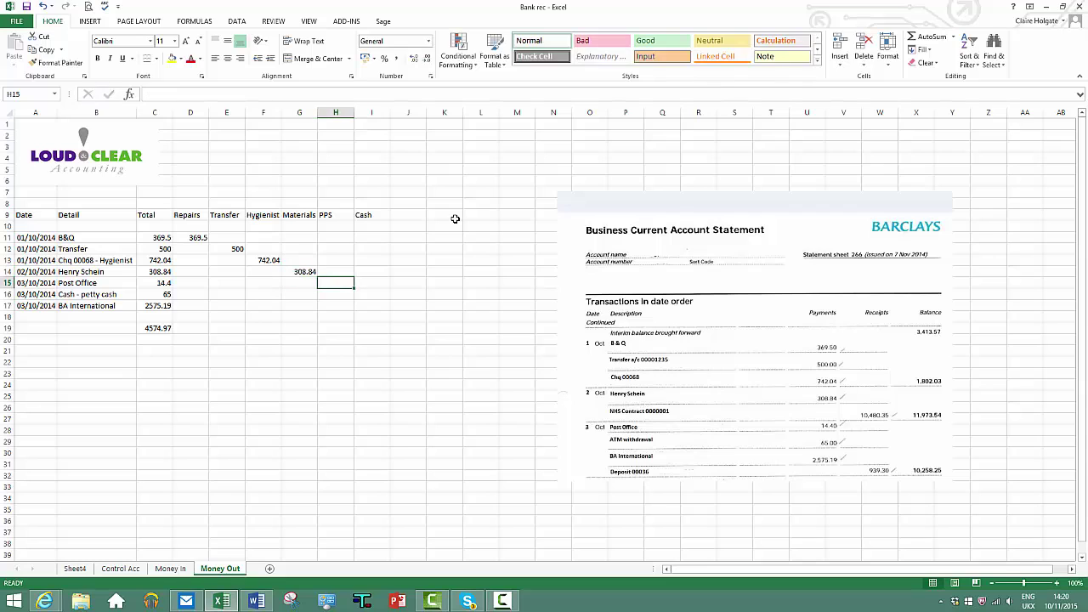
{"action": "type", "text": "14.4"}
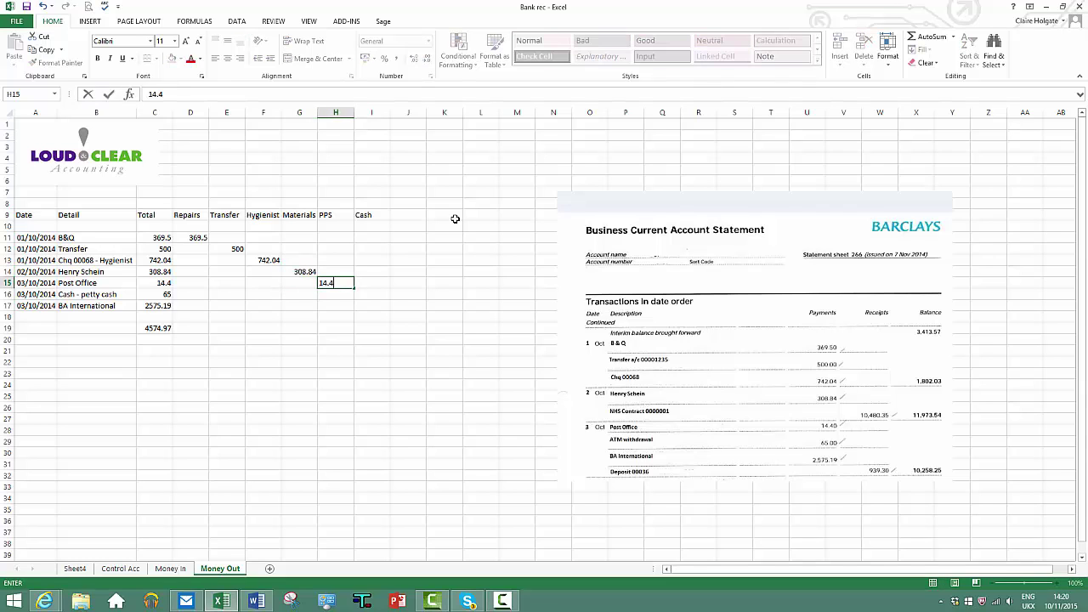
{"action": "key", "text": "Return"}
{"action": "key", "text": "Right"}
{"action": "type", "text": "65"}
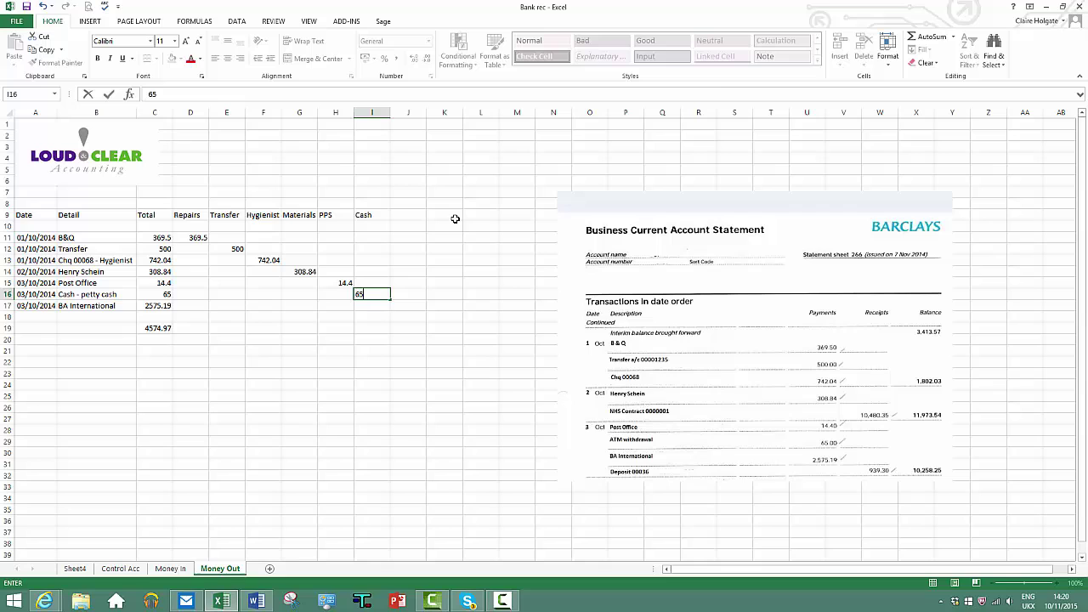
{"action": "key", "text": "Return"}
Enter the BA International payment of 2575.19 under Materials in G17
{"action": "key", "text": "Left"}
{"action": "key", "text": "Left"}
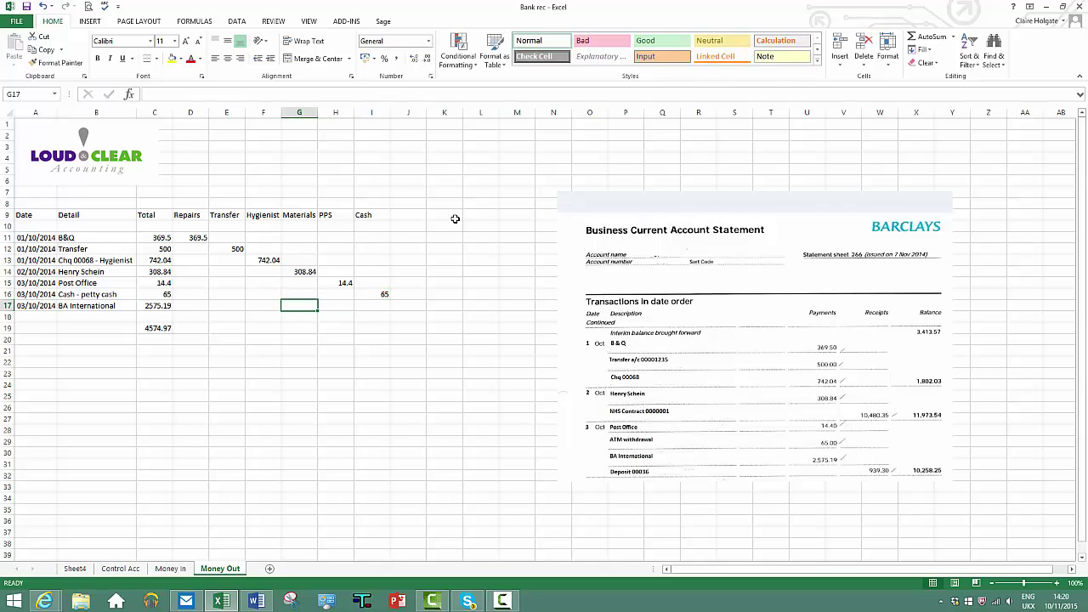
{"action": "type", "text": "2575.19"}
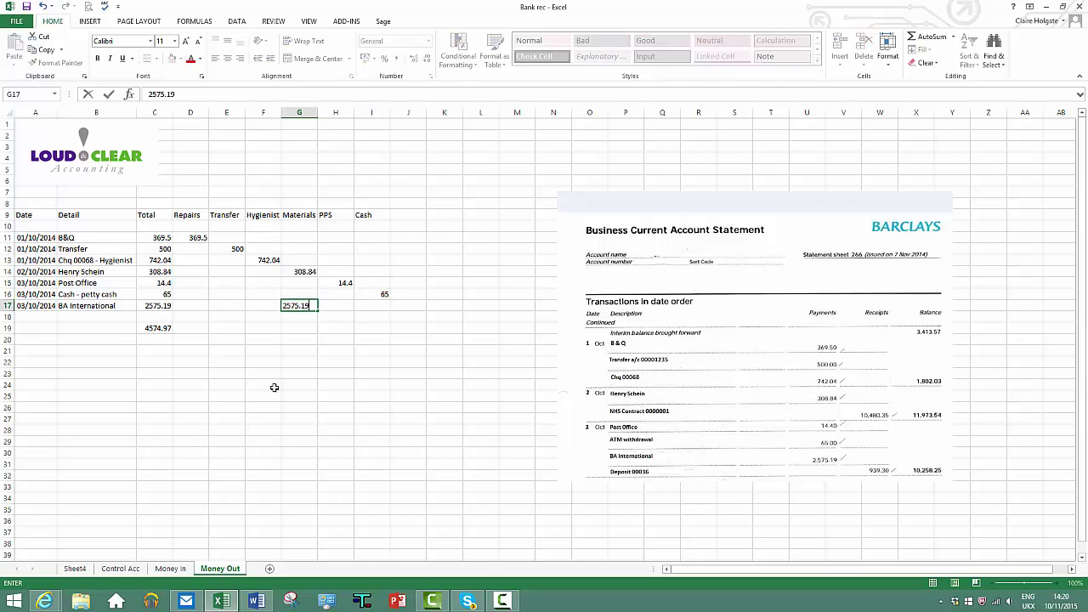
{"action": "left_click", "coordinate": [226, 418]}
Fill the Money Out total formula from C19 across all the analysis columns, D19 to I19
{"action": "left_click", "coordinate": [160, 328]}
{"action": "left_click_drag", "start_coordinate": [172, 332], "coordinate": [381, 328]}
{"action": "left_click", "coordinate": [334, 394]}
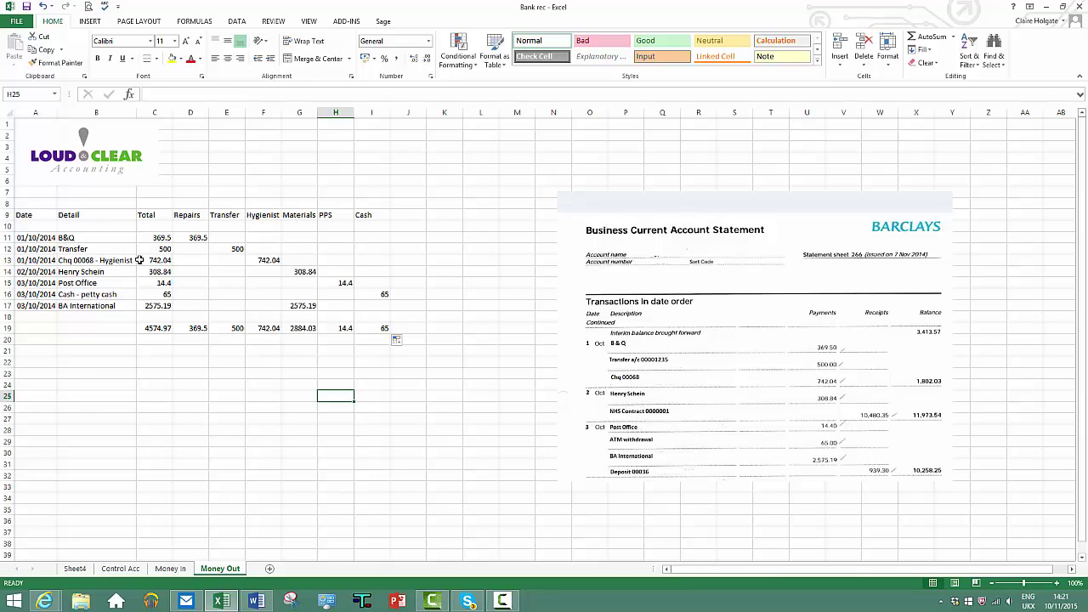
Review the Money In sheet and the reconciliation on the Control Acc sheet, and return to the title page on Sheet4
{"action": "left_click", "coordinate": [170, 568]}
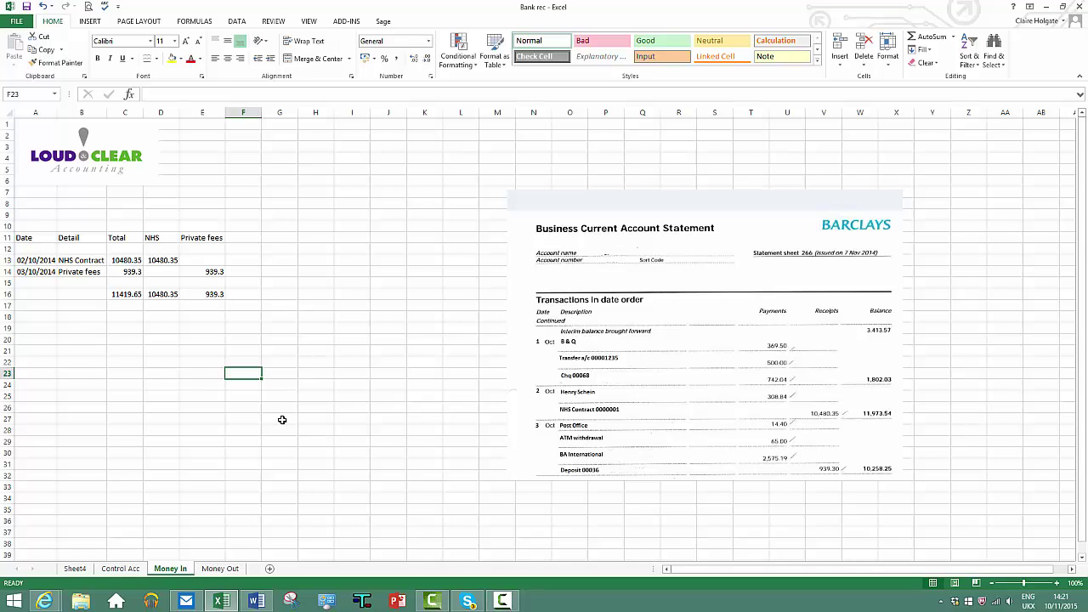
{"action": "left_click", "coordinate": [311, 452]}
{"action": "left_click", "coordinate": [123, 568]}
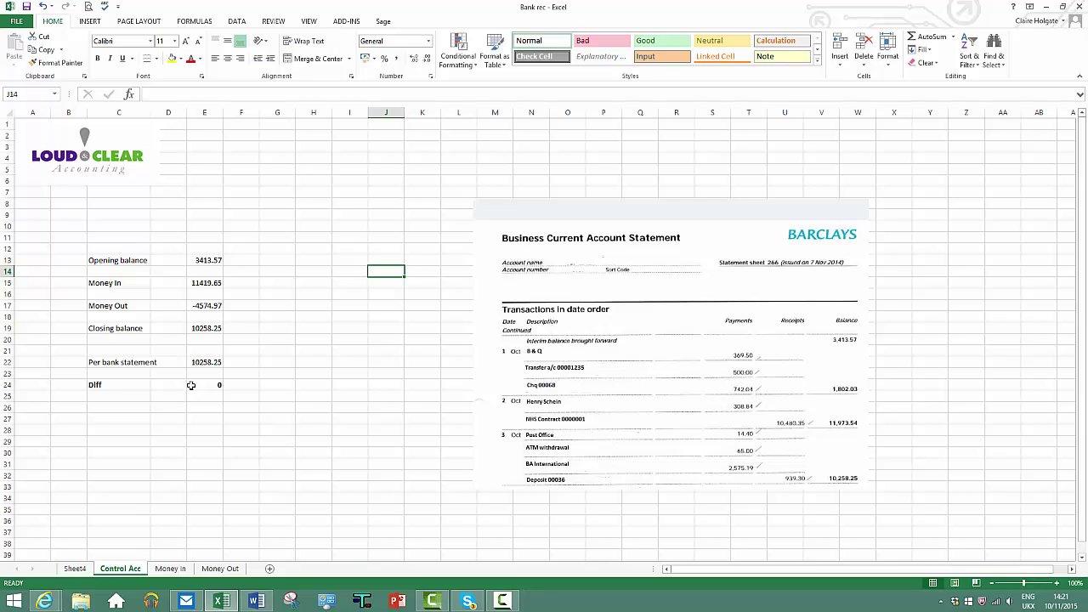
{"action": "left_click", "coordinate": [235, 439]}
{"action": "left_click", "coordinate": [289, 384]}
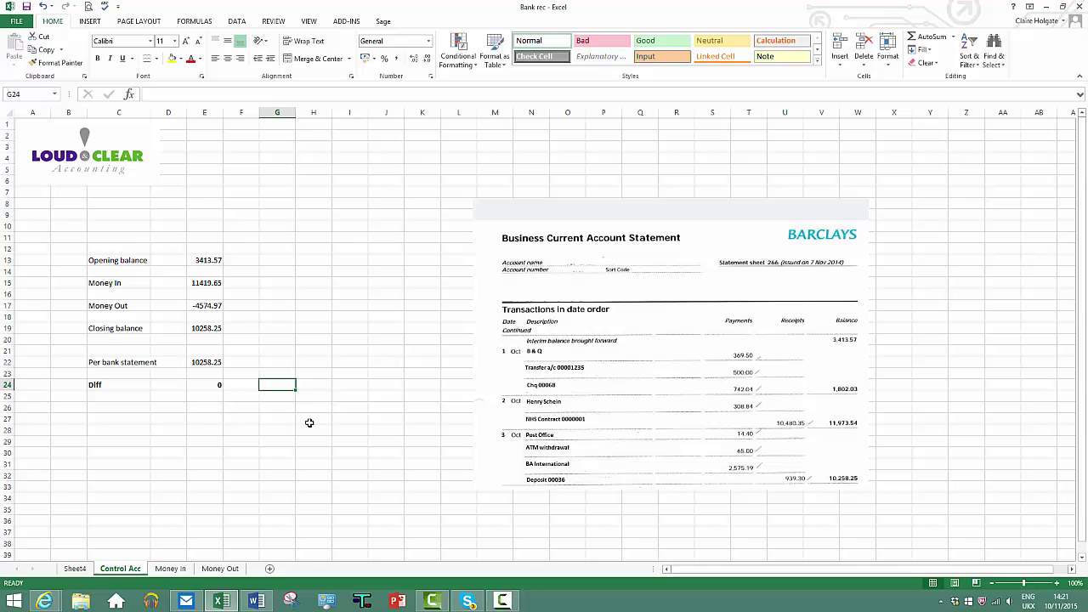
{"action": "left_click", "coordinate": [308, 420]}
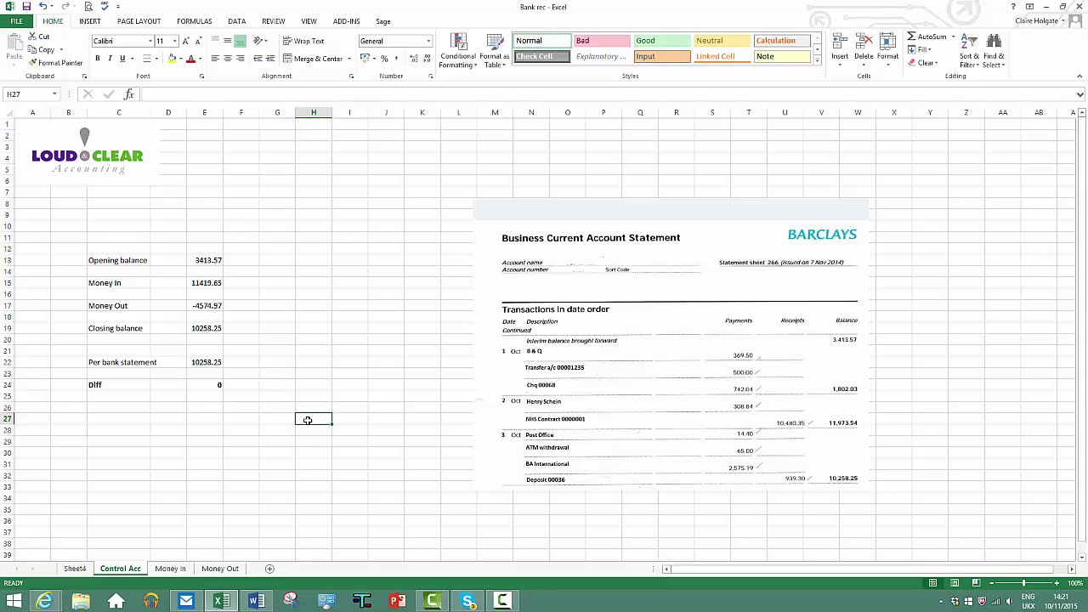
{"action": "left_click", "coordinate": [75, 570]}
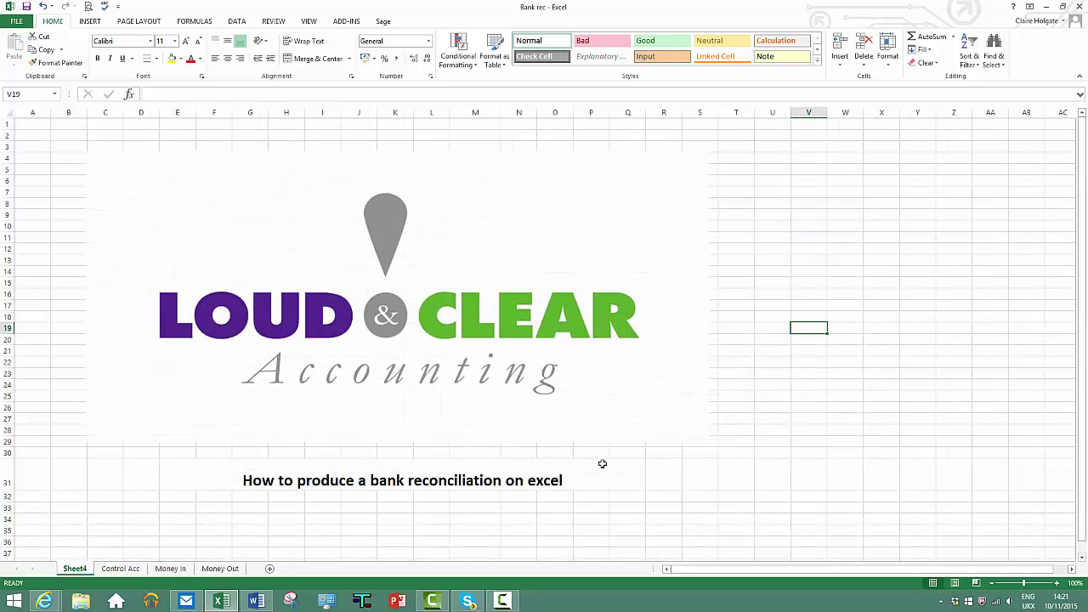